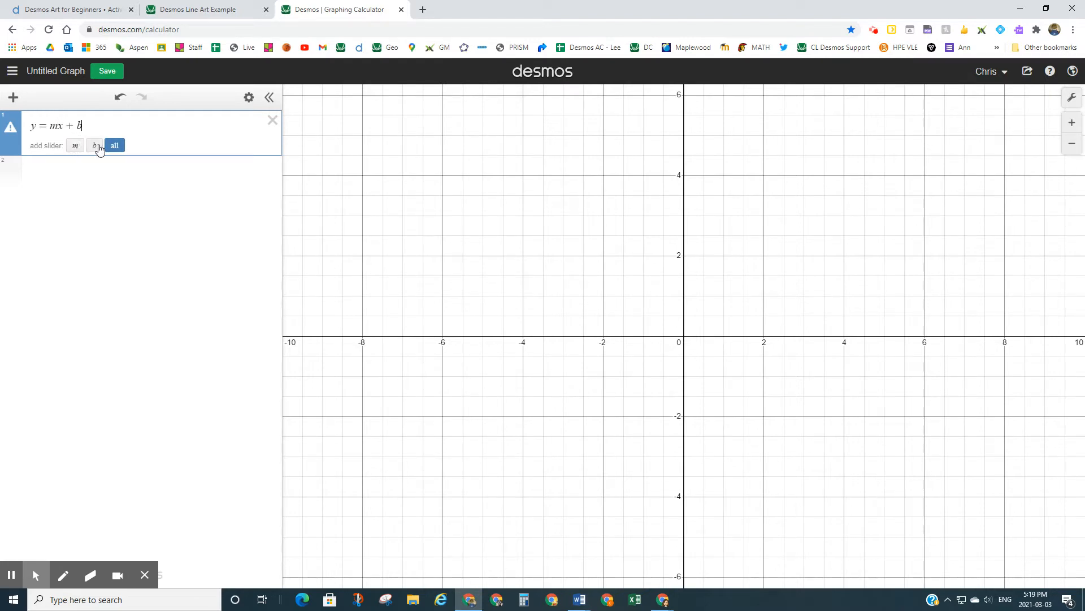
Add sliders for both m and b in y = mx + b, and move them to m = 0.8 and b = −1.1.
click(120, 148)
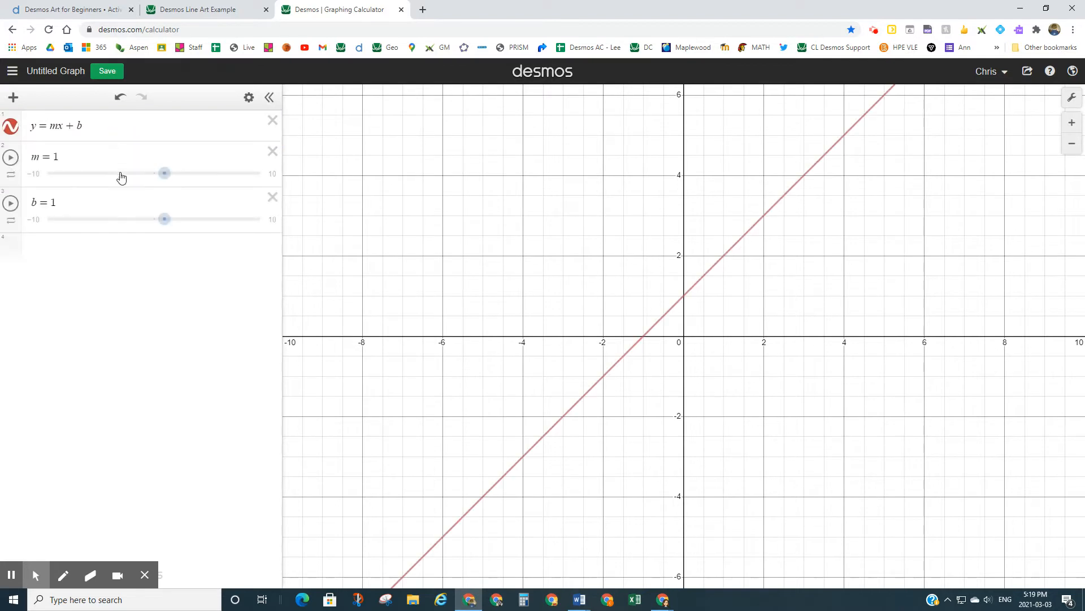
mouse_move(163, 175)
mouse_down()
mouse_move(186, 173)
mouse_move(123, 179)
mouse_move(163, 178)
mouse_up()
drag(165, 223, 142, 219)
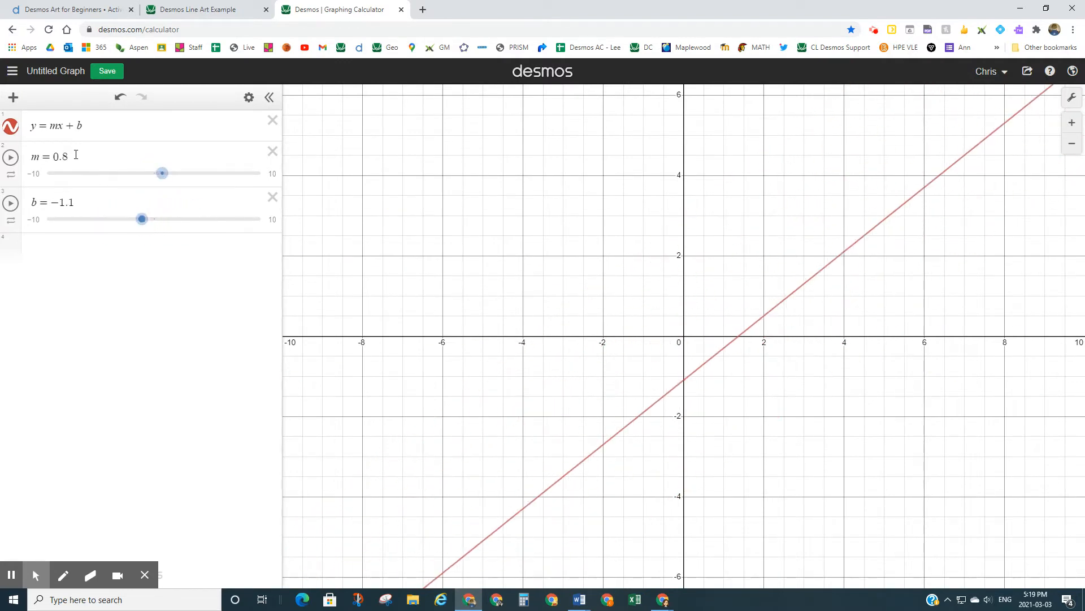
Change the y = mx + b line's colour to orange and its thickness to 10.
click(10, 128)
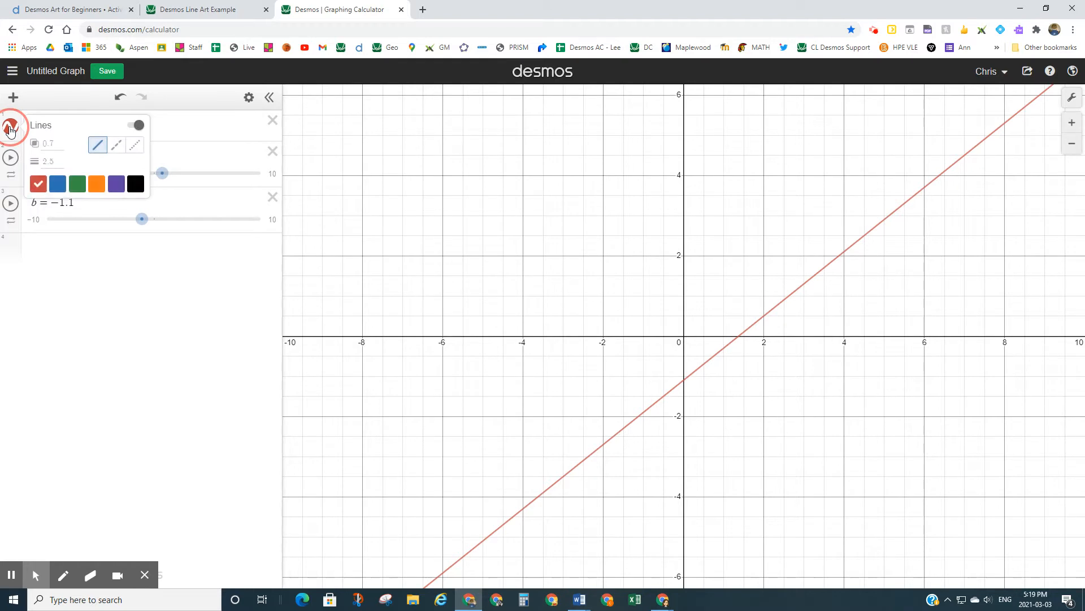
click(99, 187)
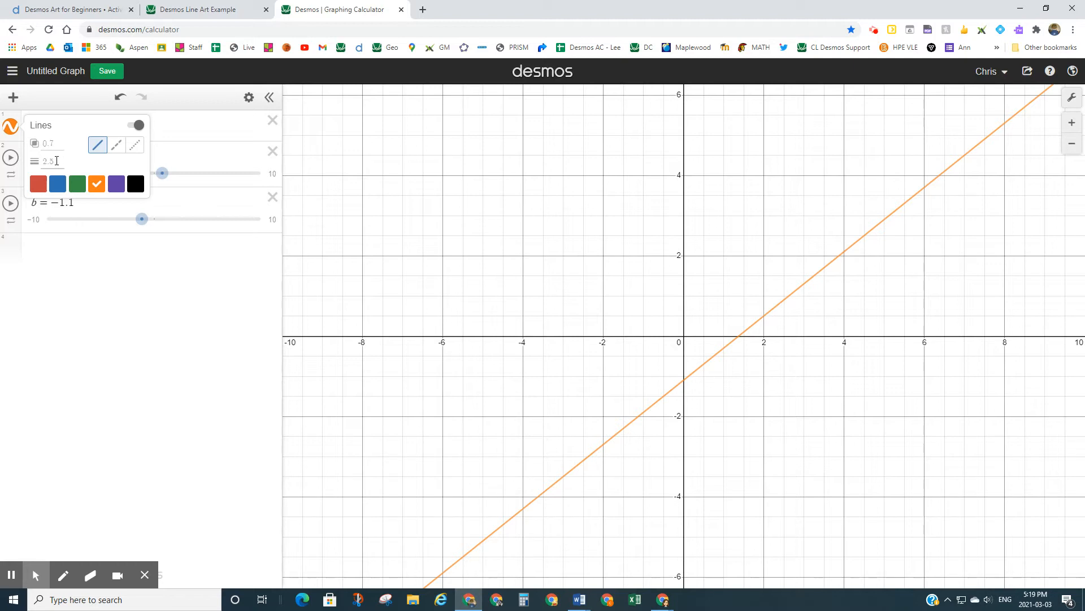
click(56, 160)
text(10)
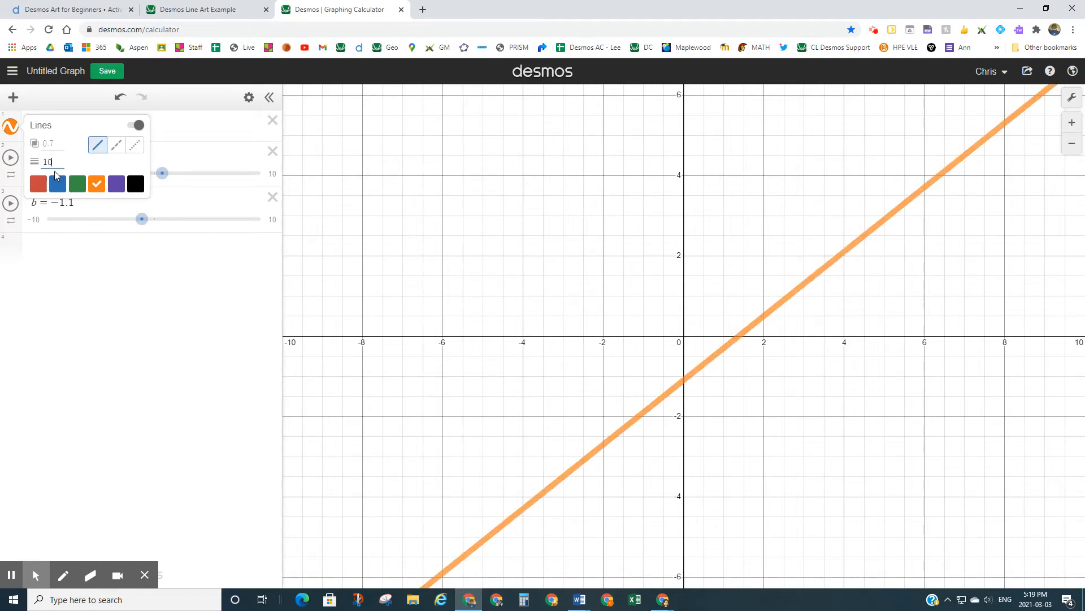
click(164, 251)
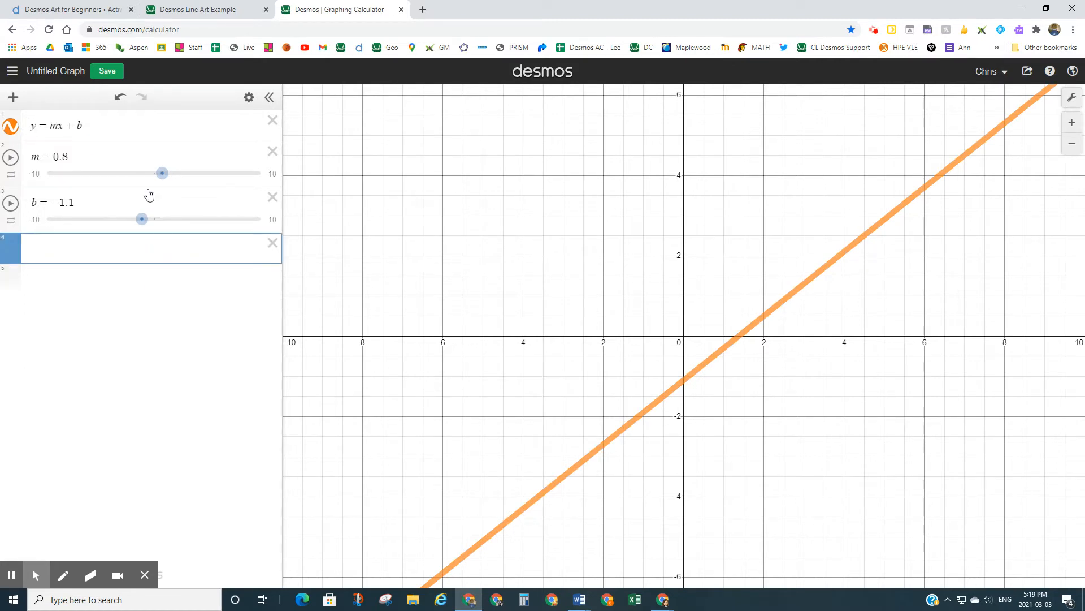
Vary the line with the m and b sliders, leaving m at 0.5 and b at −1.1.
mouse_move(163, 176)
mouse_down()
mouse_move(122, 177)
mouse_move(167, 177)
mouse_up()
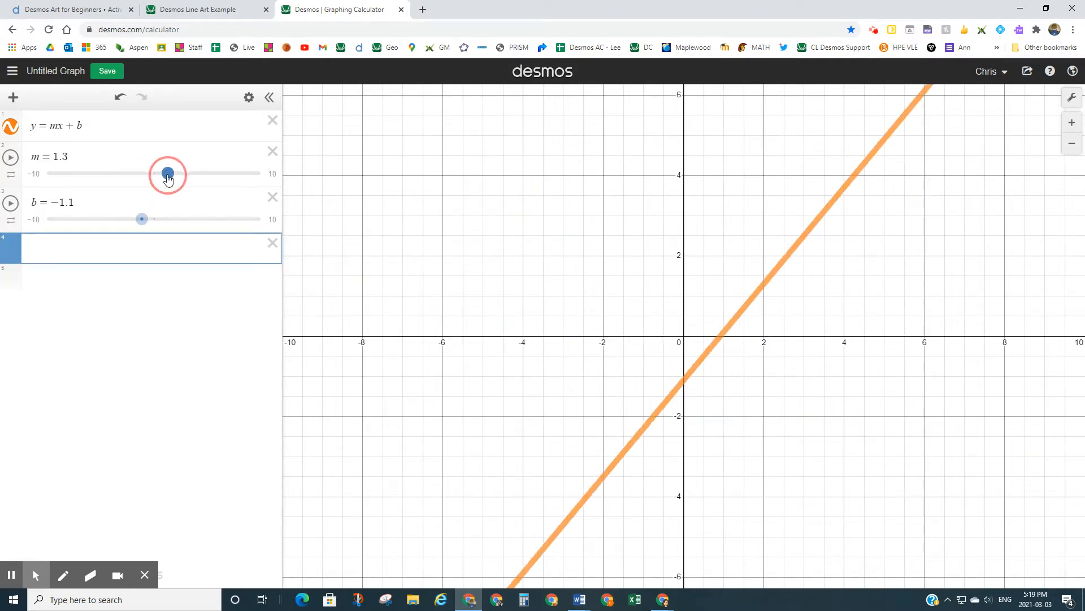
drag(144, 224, 142, 225)
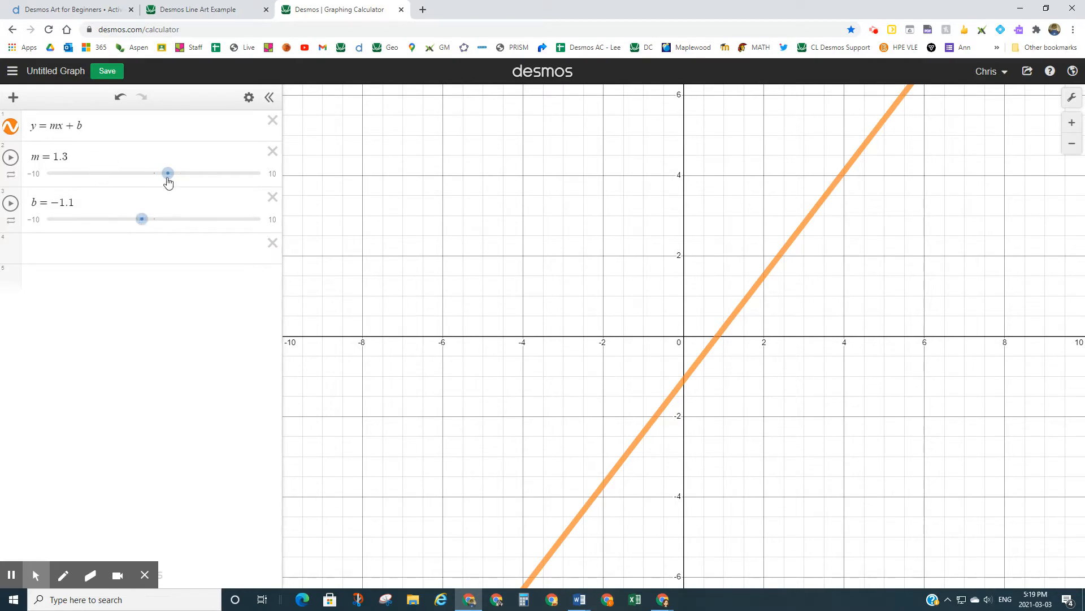
drag(167, 175, 159, 177)
Set the slope m to exactly 2.
click(79, 155)
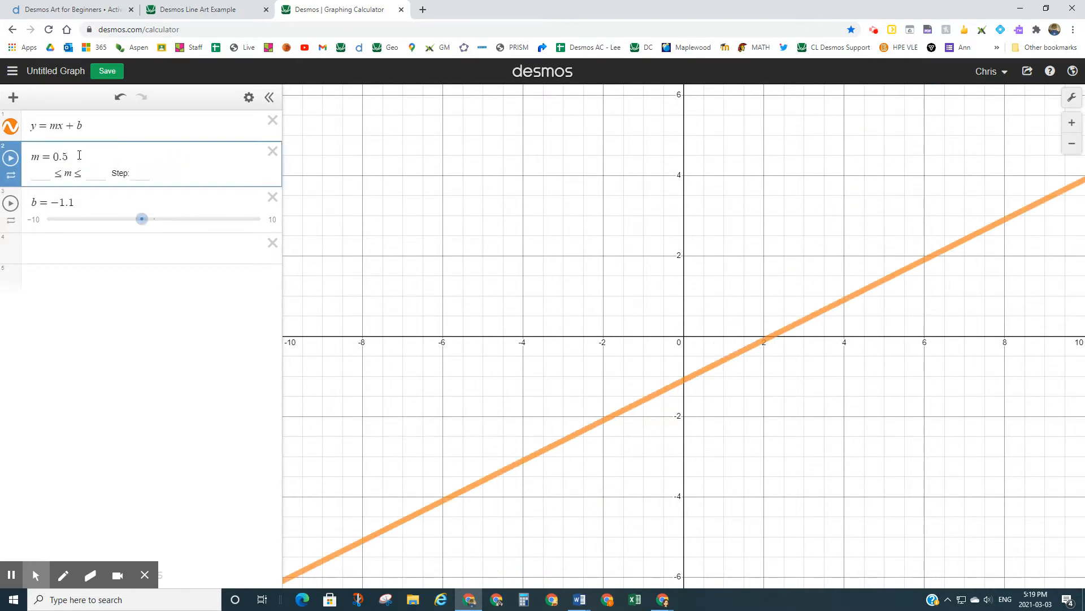
key(BackSpace)
key(BackSpace)
key(BackSpace)
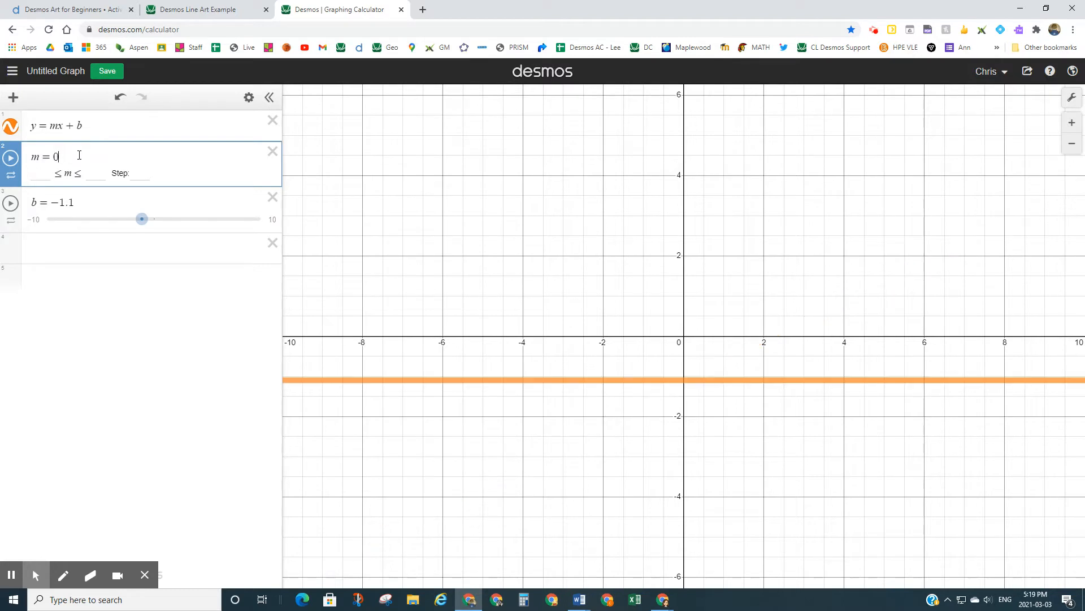
text(2)
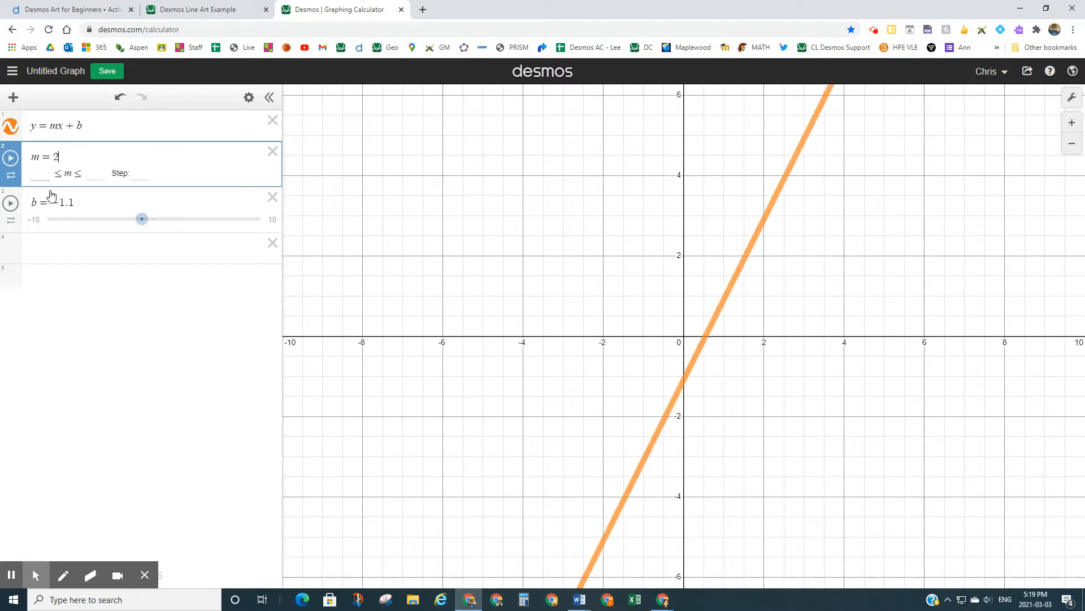
Set the y-intercept b to exactly −3.
click(95, 205)
key(BackSpace)
key(BackSpace)
key(BackSpace)
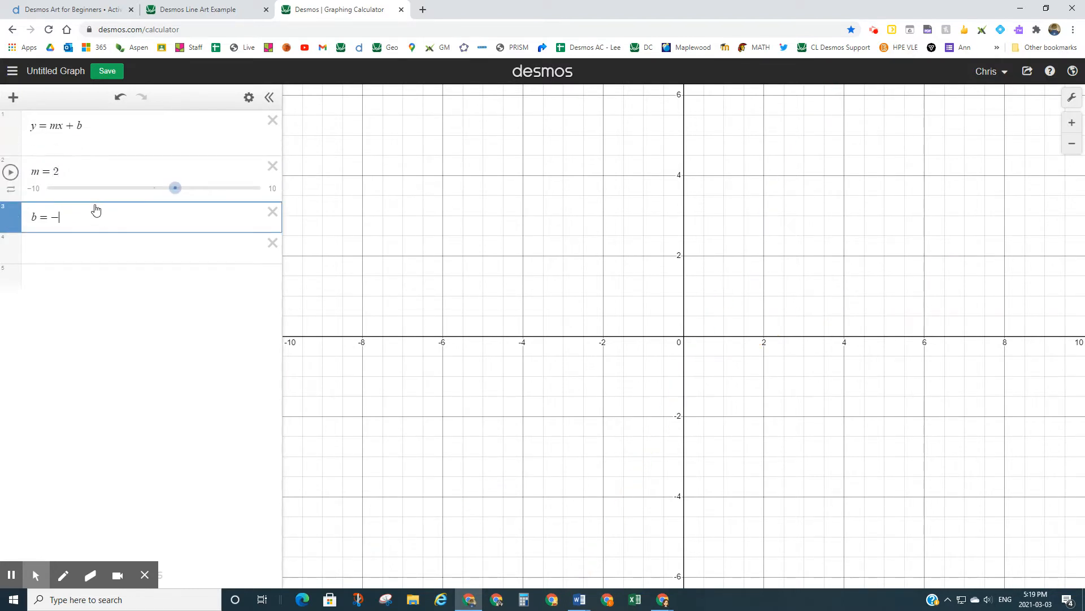
text(3)
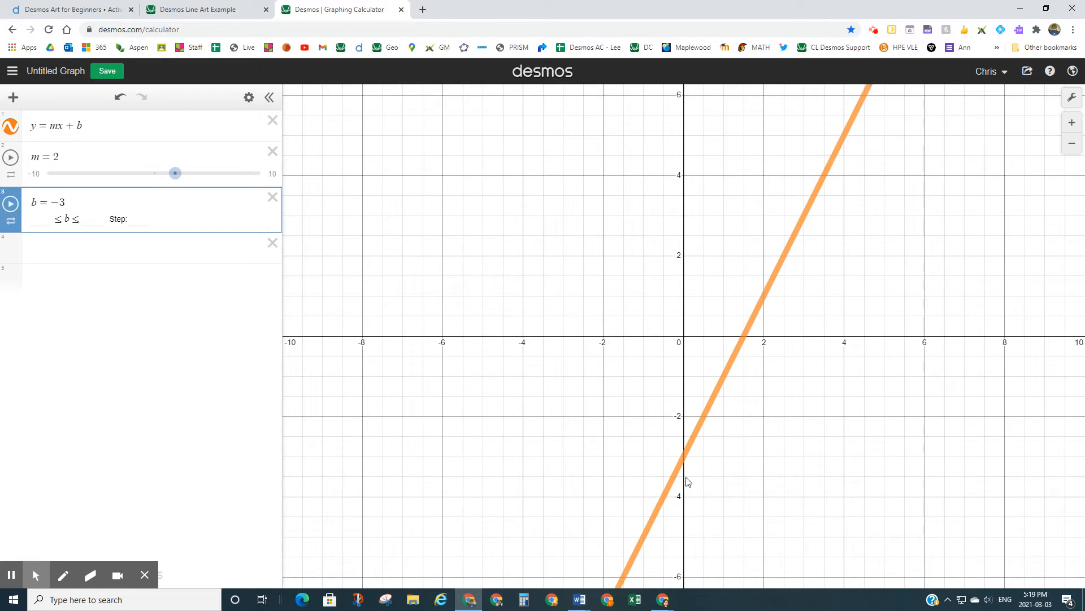
Replace the value of m with the list [1,2,3,4,5] to graph several slopes at once.
click(84, 157)
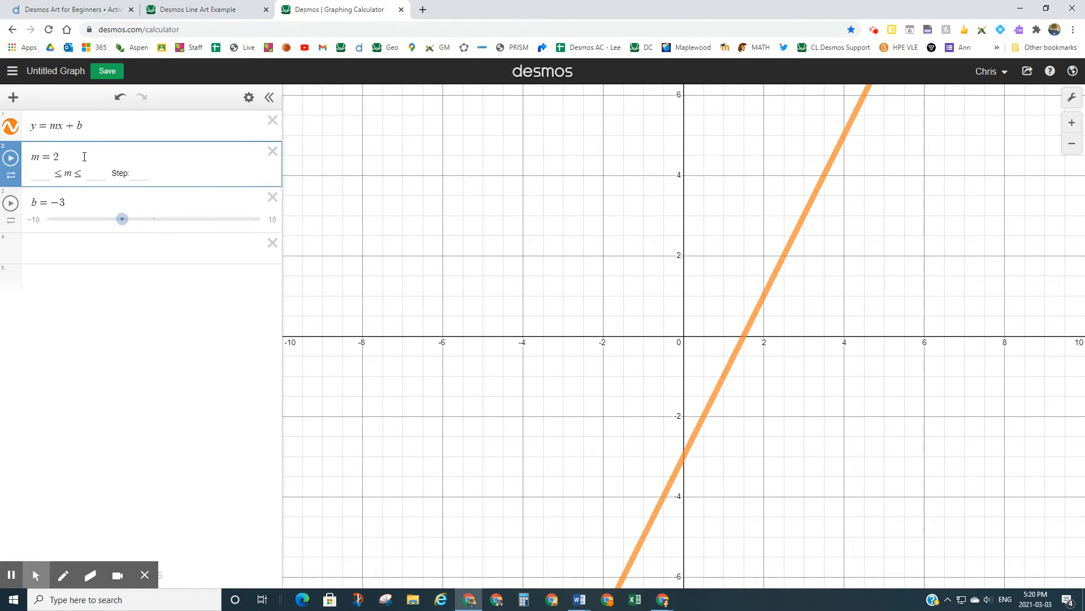
key(BackSpace)
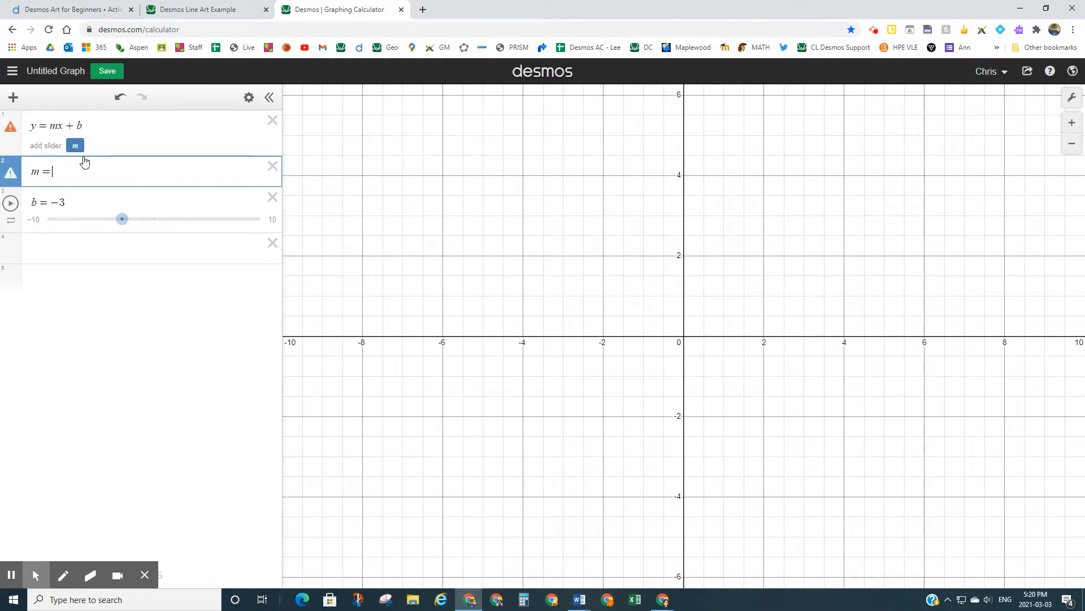
text([)
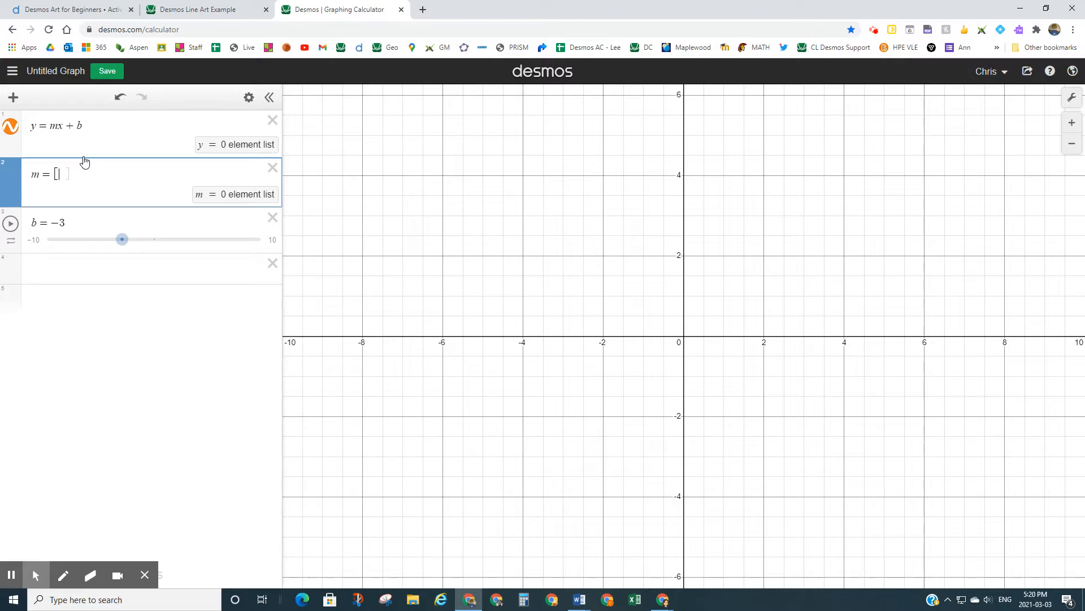
text(1,2)
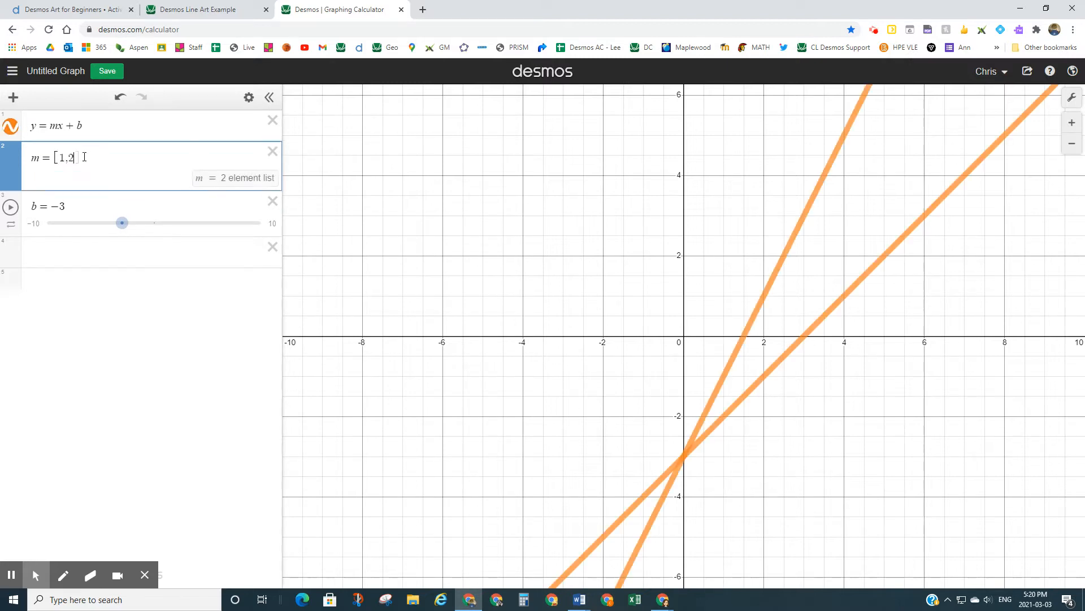
text(,3,4,)
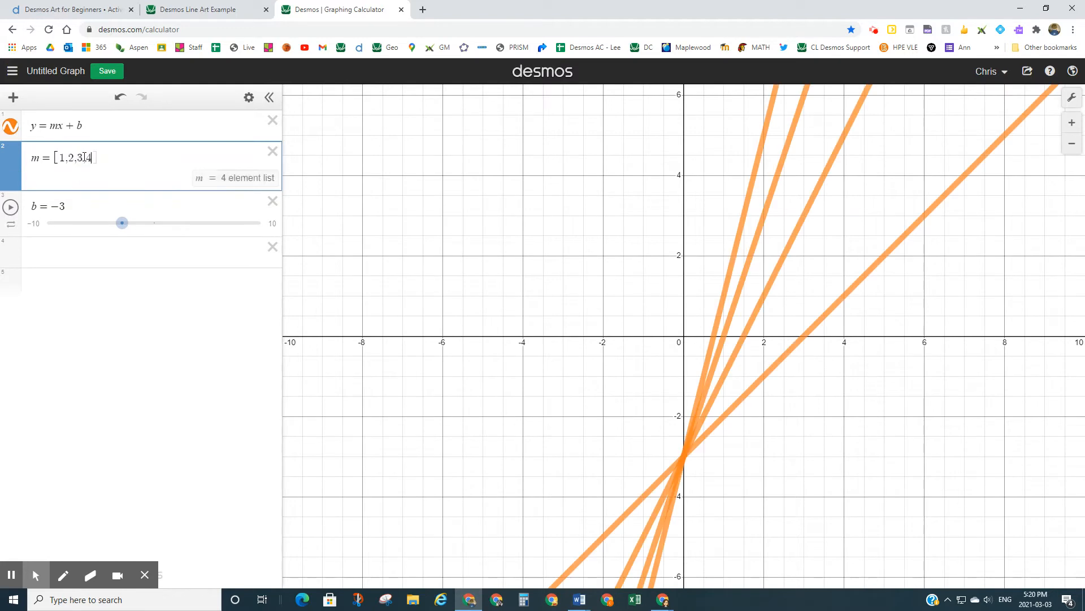
text(5)
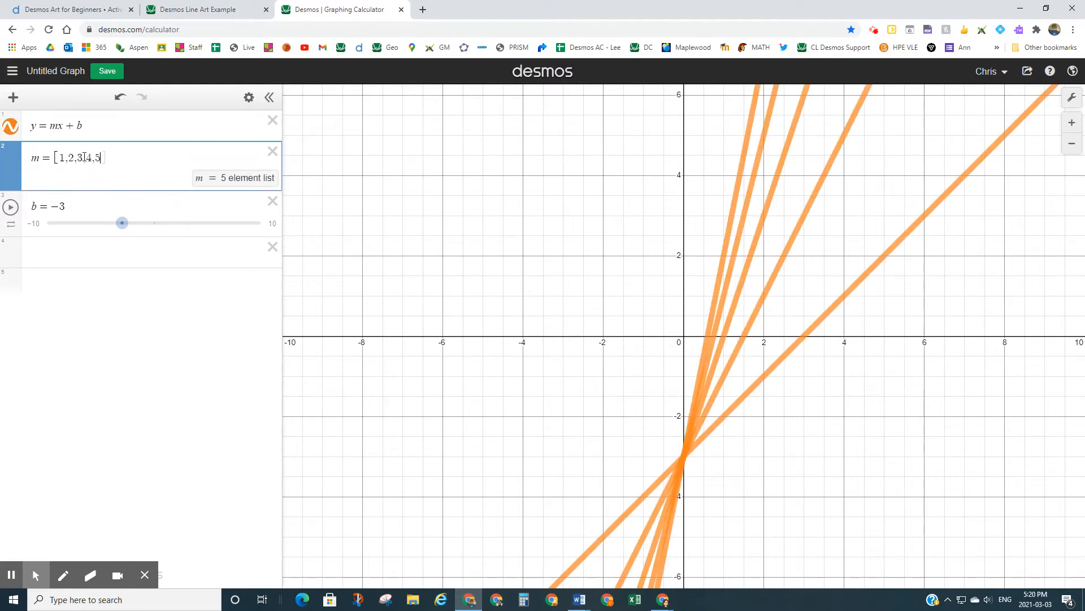
key(Right)
Replace the value of b with the list [1,2,3,4,5].
click(94, 201)
key(BackSpace)
key(BackSpace)
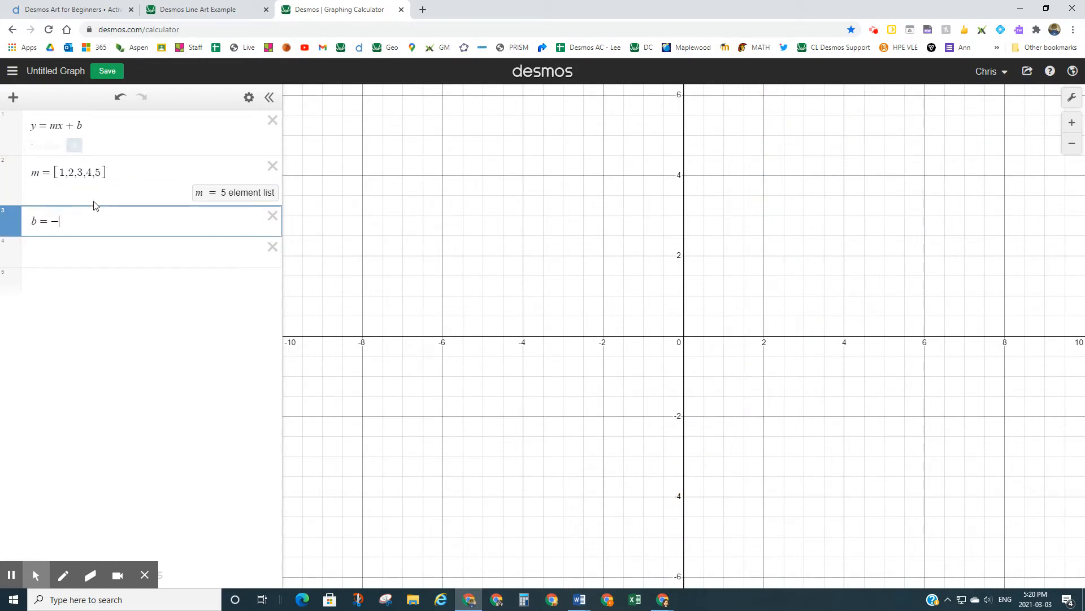
text([1,2,3,4)
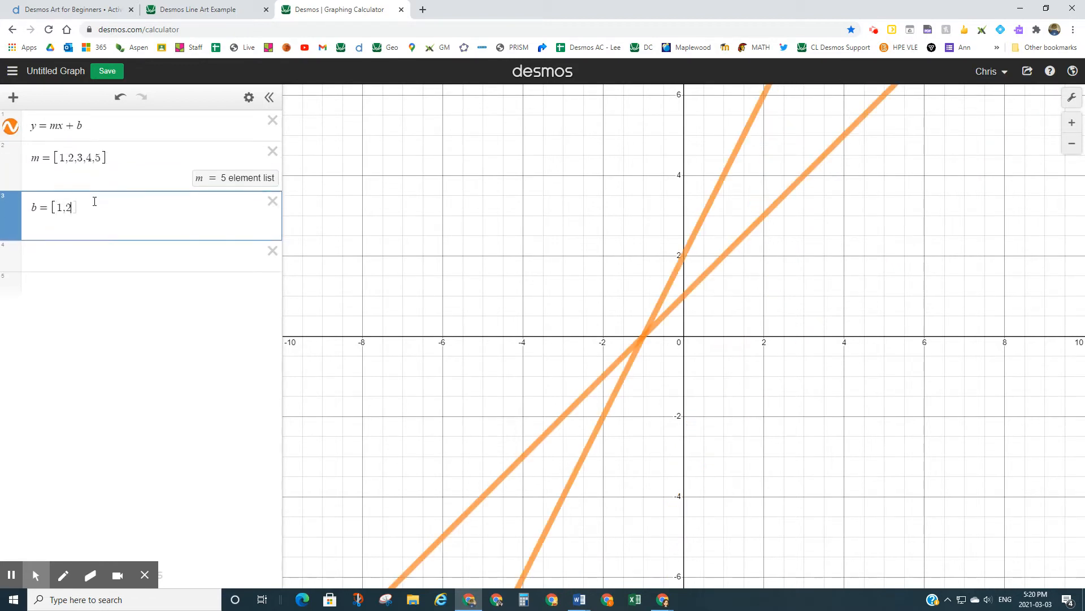
text(,5)
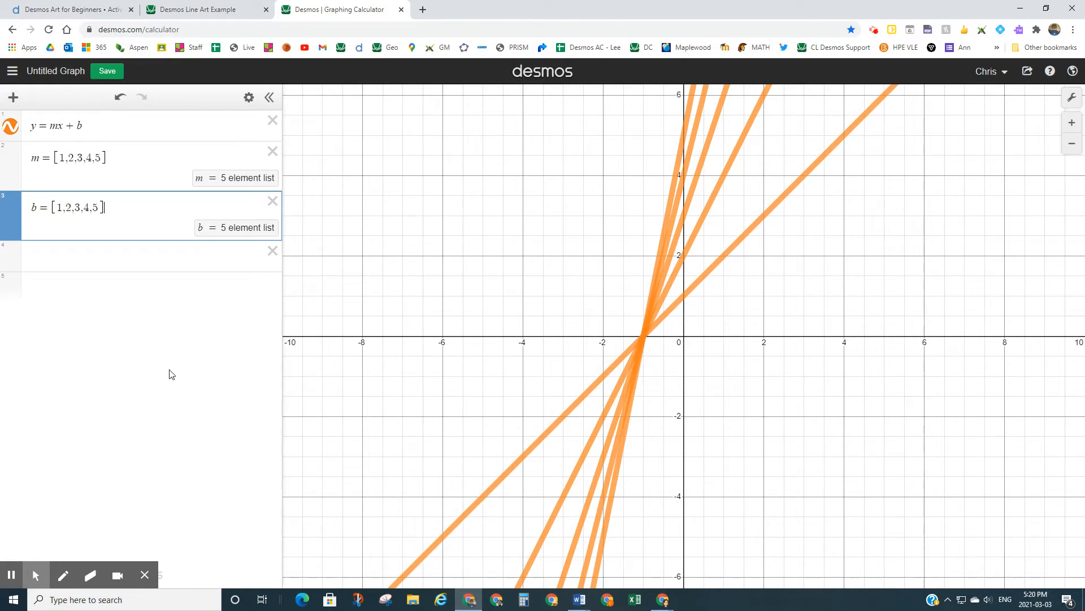
Add the equation y = nx + c with sliders for n and c, and move them to n = −0.7 and c = −0.3.
click(103, 261)
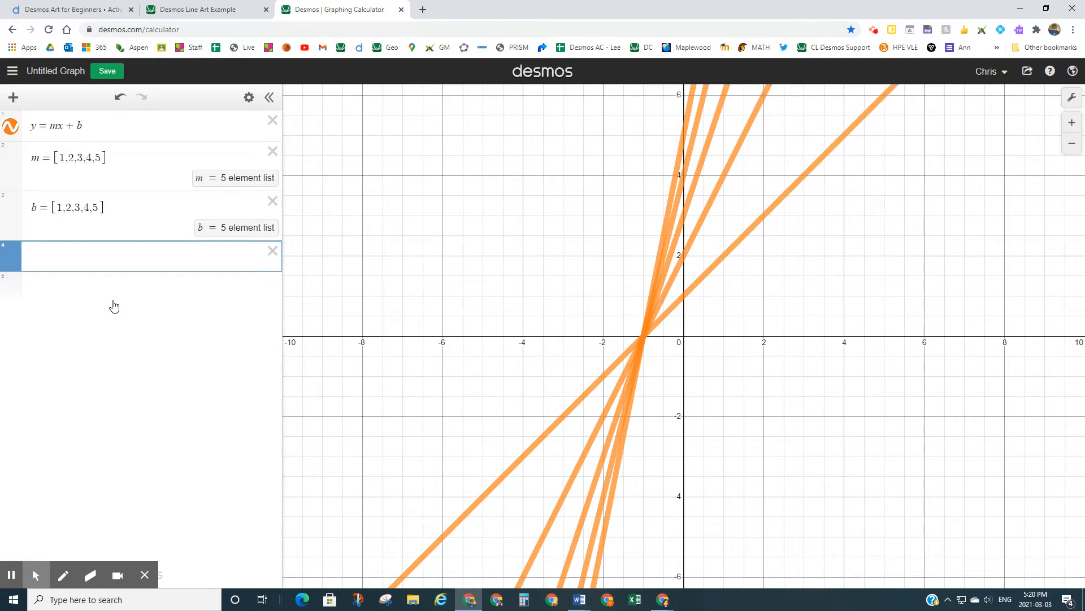
text(y = n)
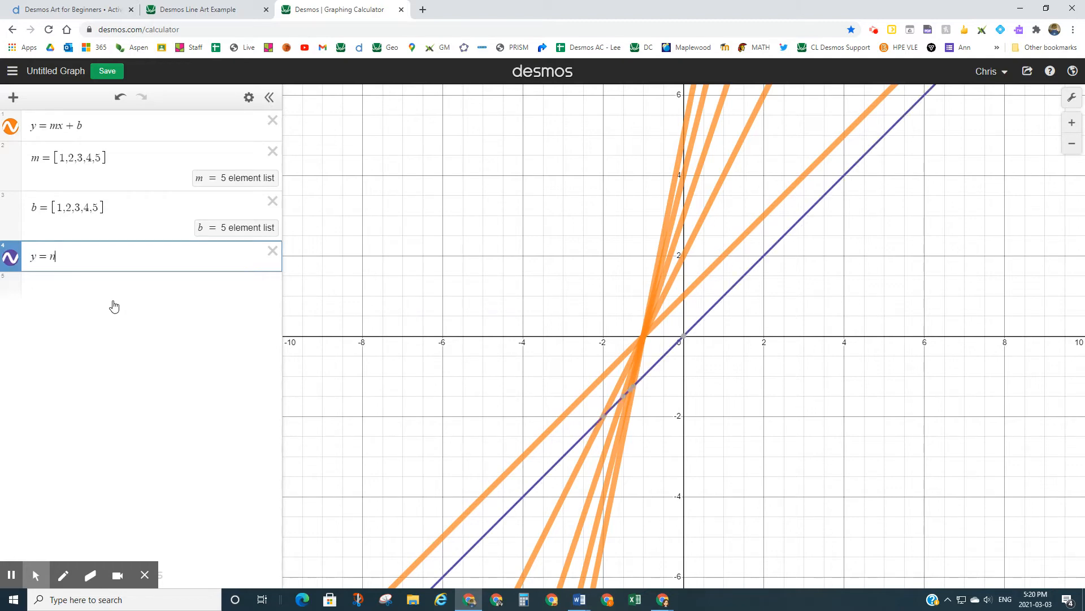
text(x + )
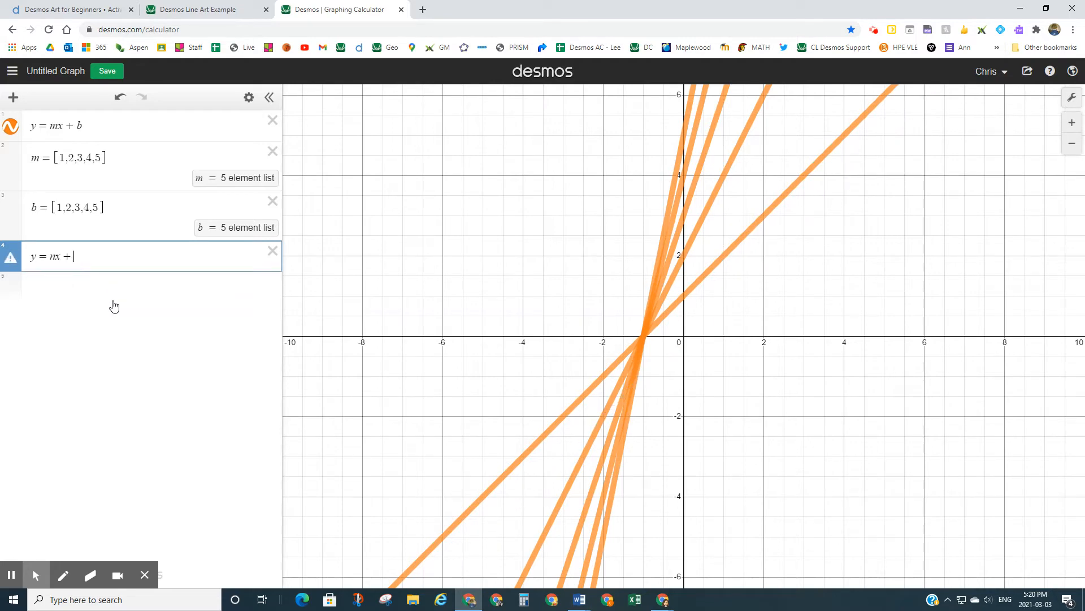
text(c)
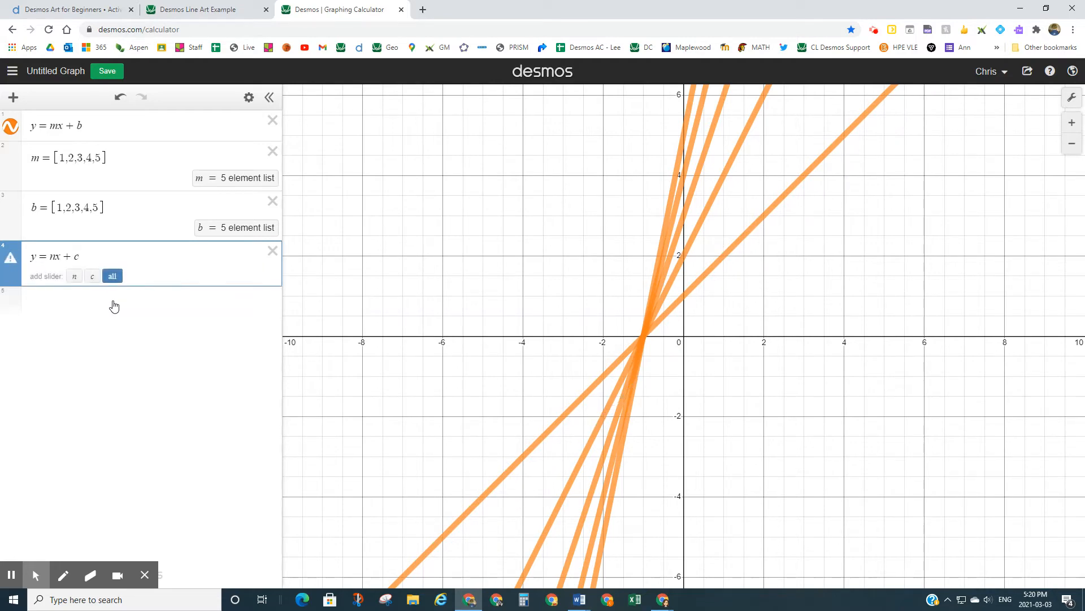
click(113, 277)
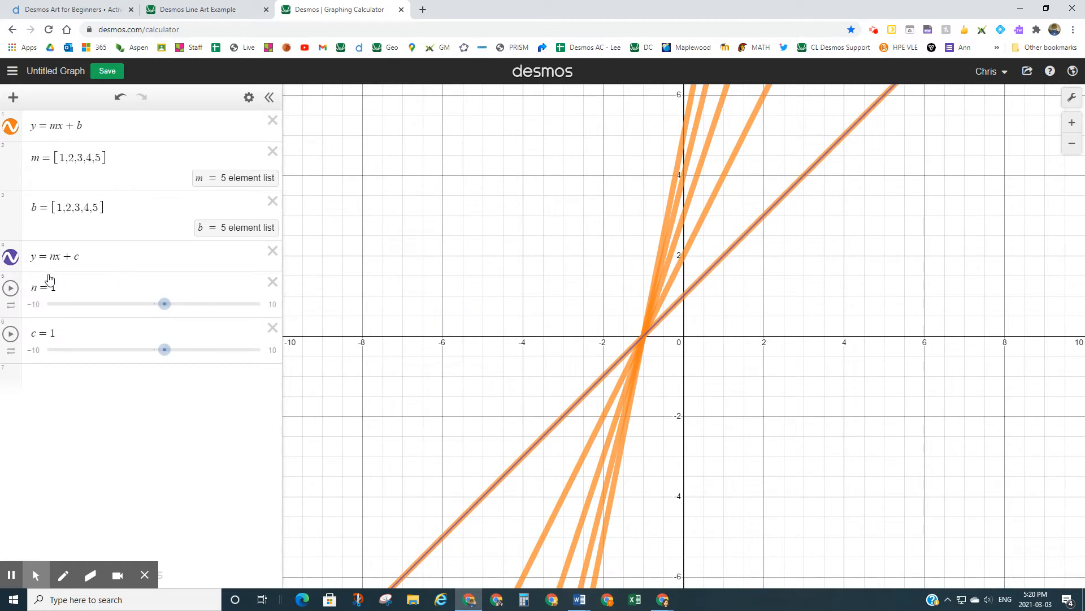
mouse_move(164, 306)
mouse_down()
mouse_move(182, 304)
mouse_move(145, 305)
mouse_up()
drag(165, 350, 151, 349)
Replace the value of n with the list [1,2,...,10].
click(116, 287)
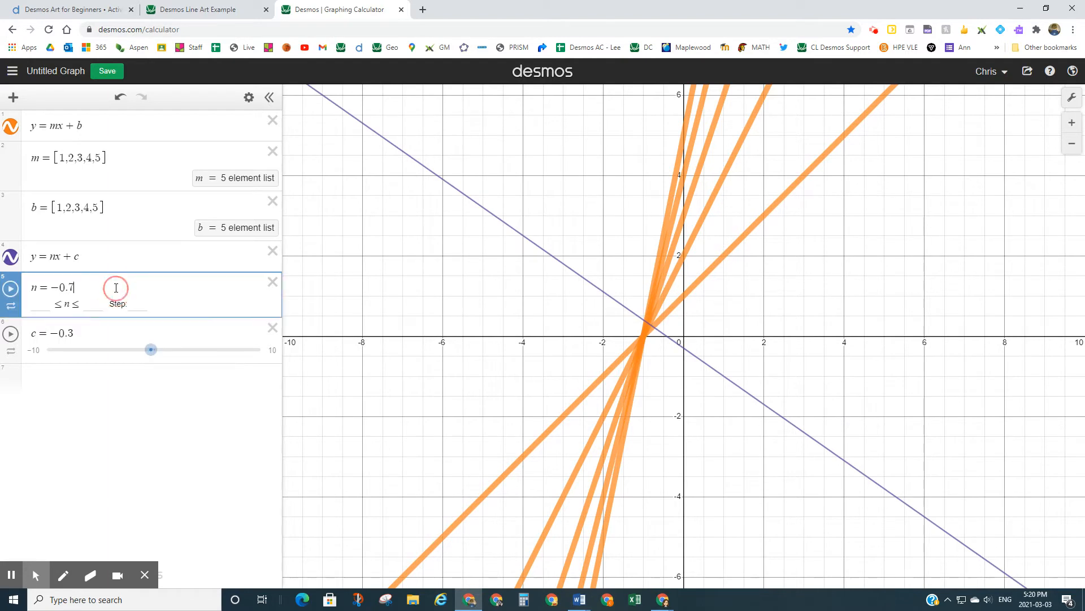
key(BackSpace)
key(BackSpace)
key(BackSpace)
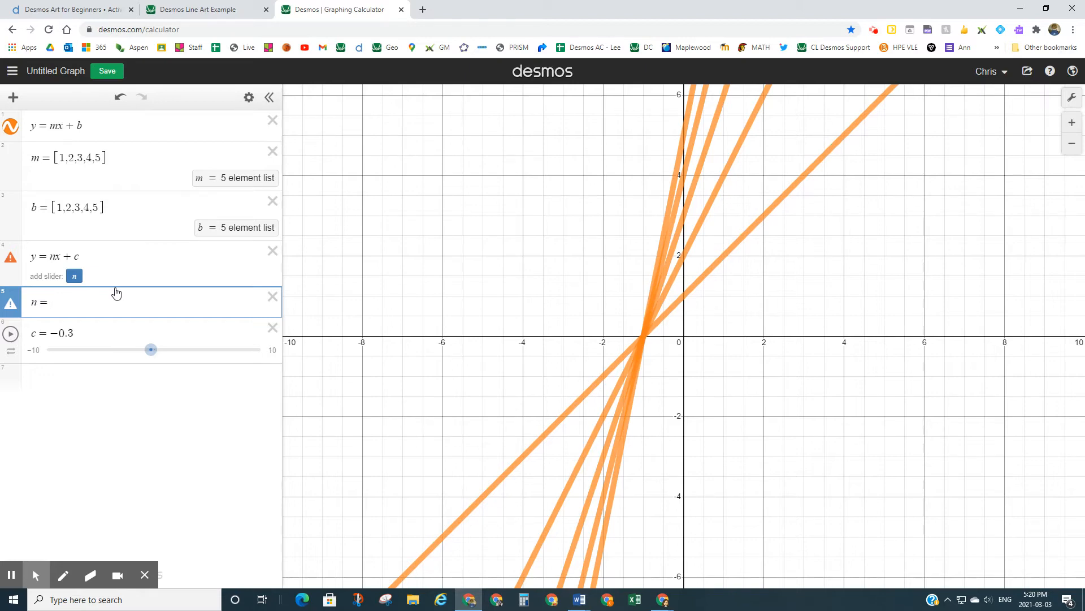
text([)
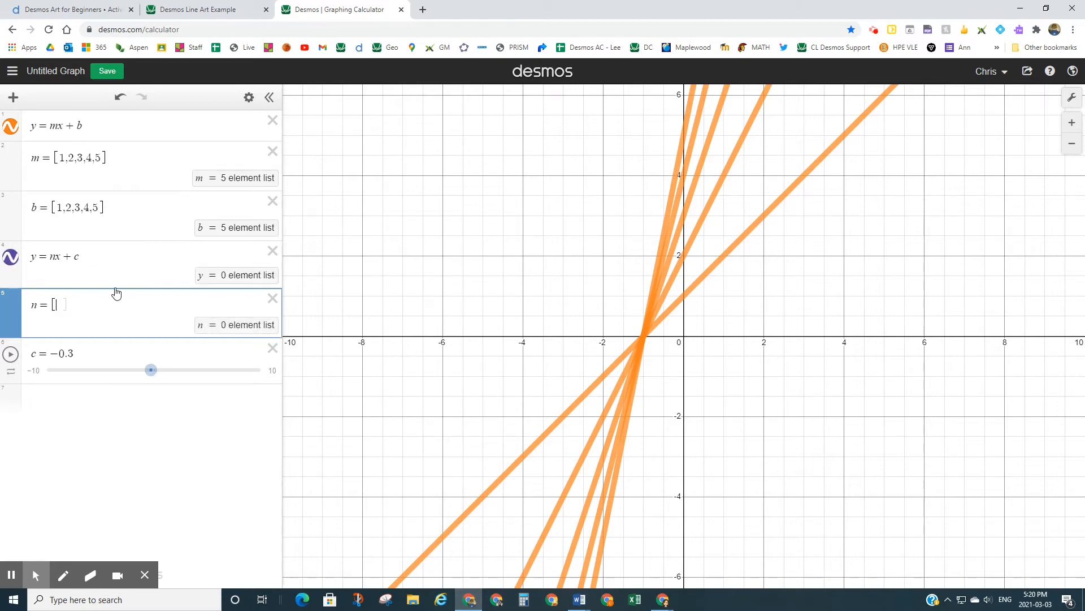
text(1,2)
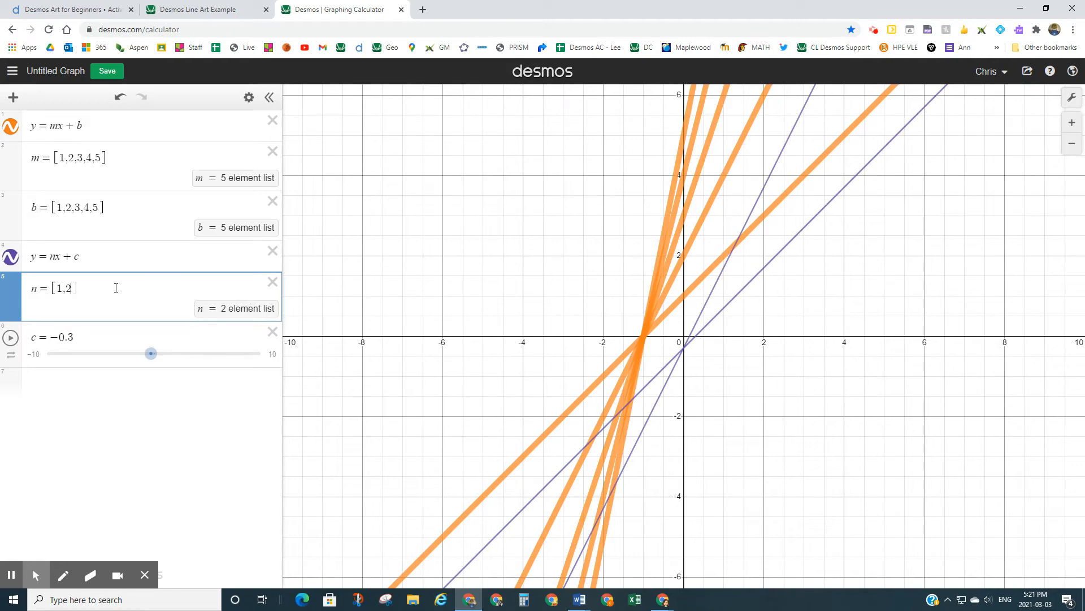
text(,)
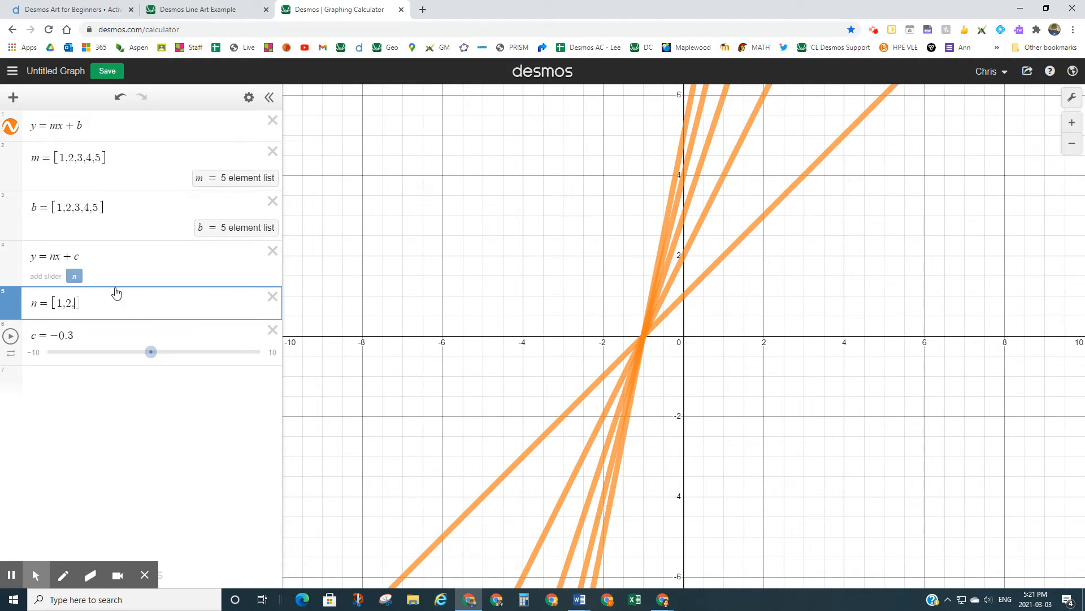
text(...,10)
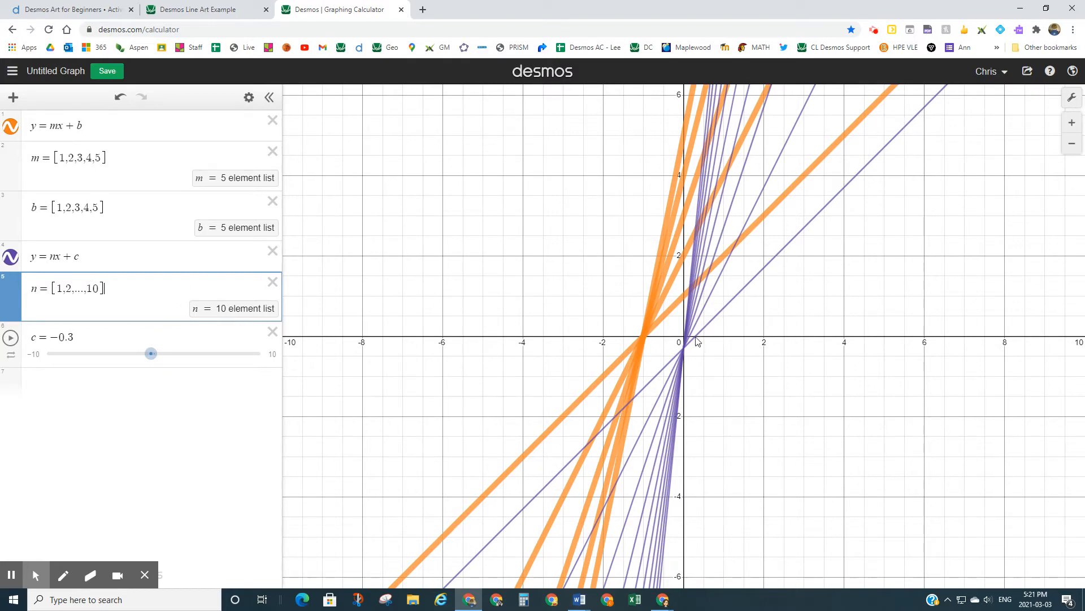
Replace the value of c with the list [−10,−9,...,0].
click(86, 336)
key(BackSpace)
key(BackSpace)
key(BackSpace)
key(BackSpace)
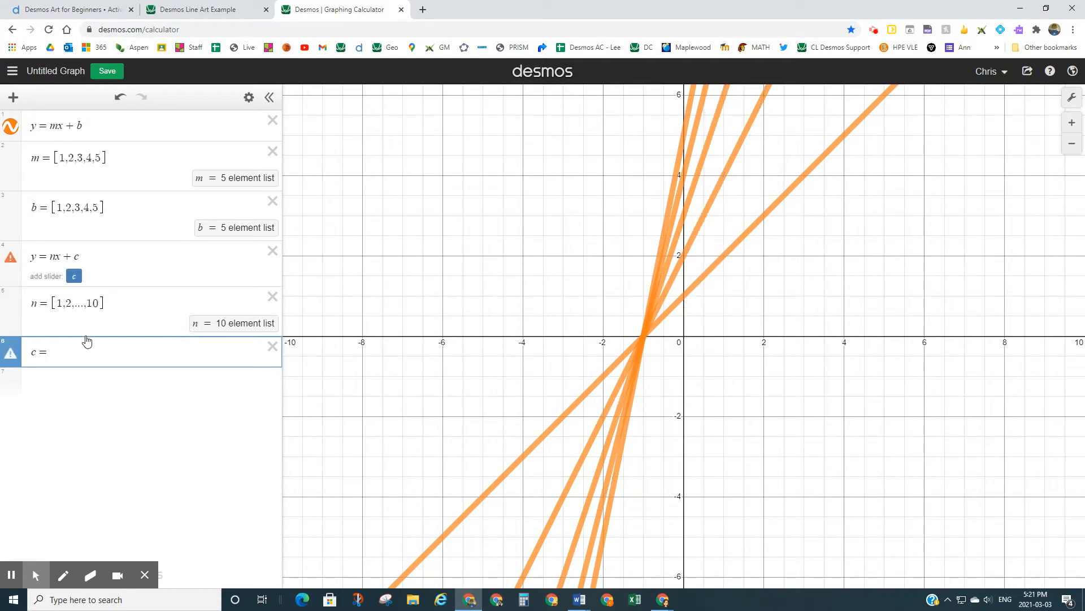
text([)
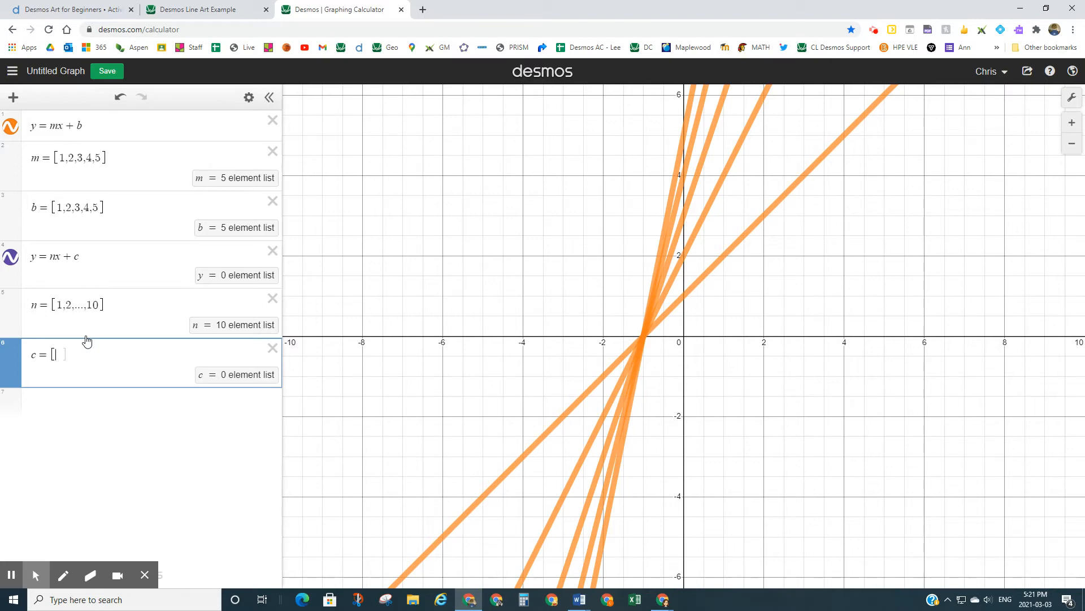
text(-10,-9)
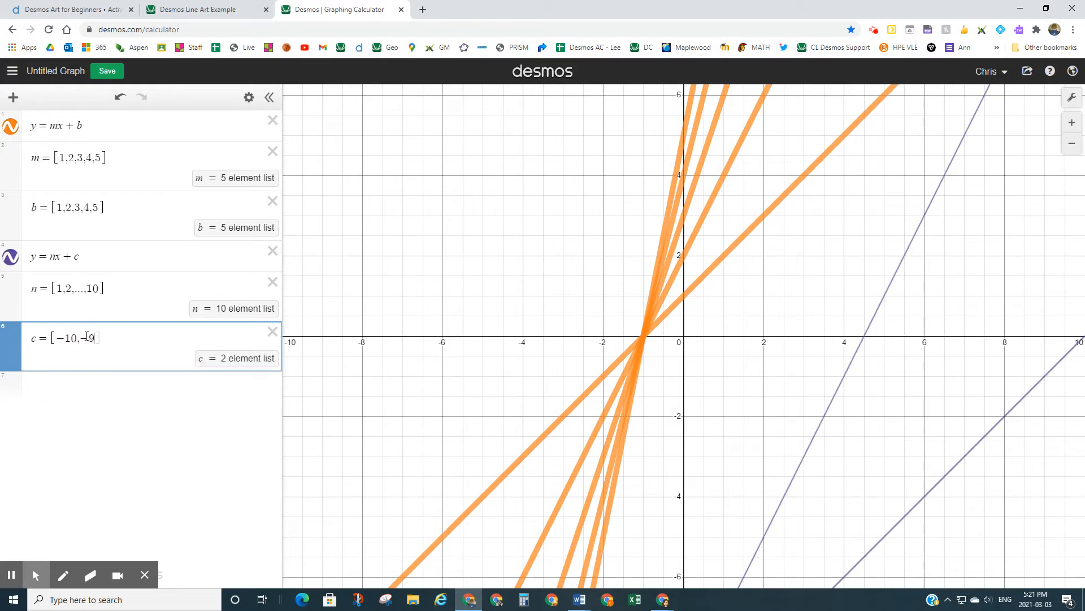
text(,)
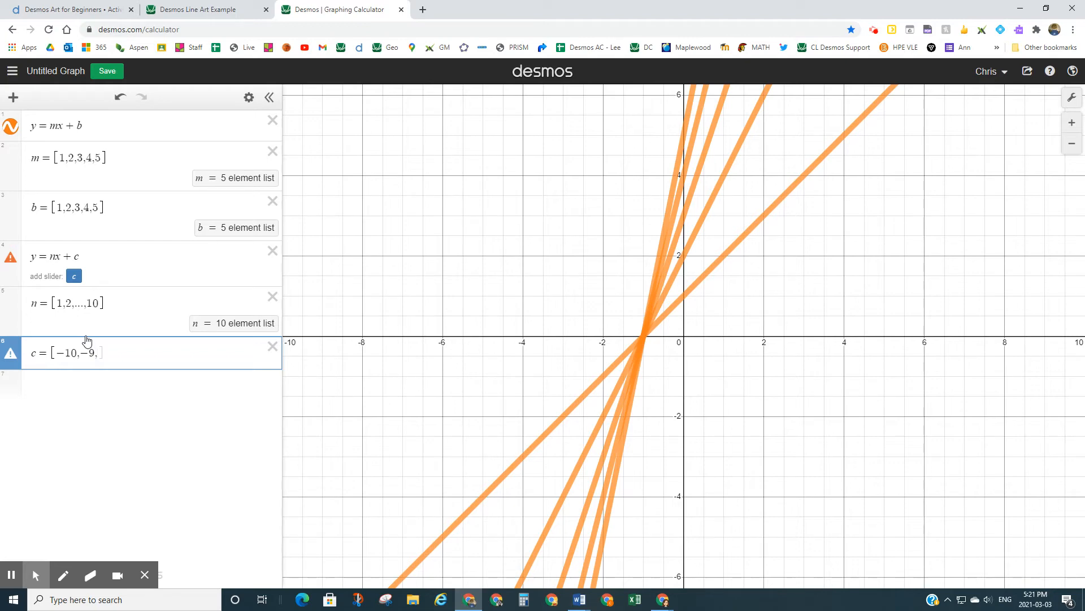
text(...,0)
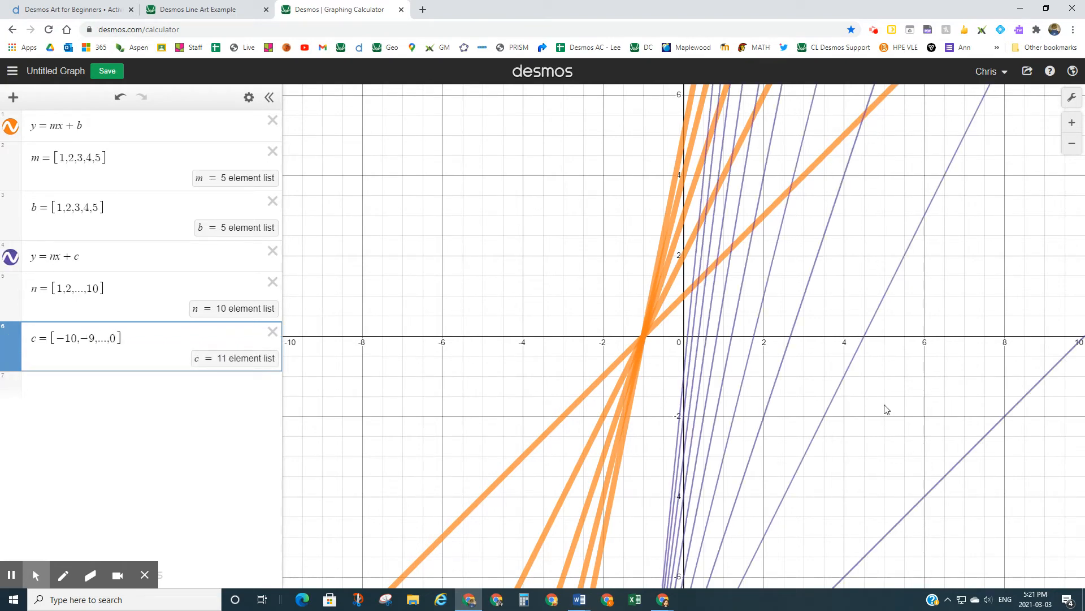
Set the line thickness of the y = nx + c family to 10.
click(10, 258)
click(57, 291)
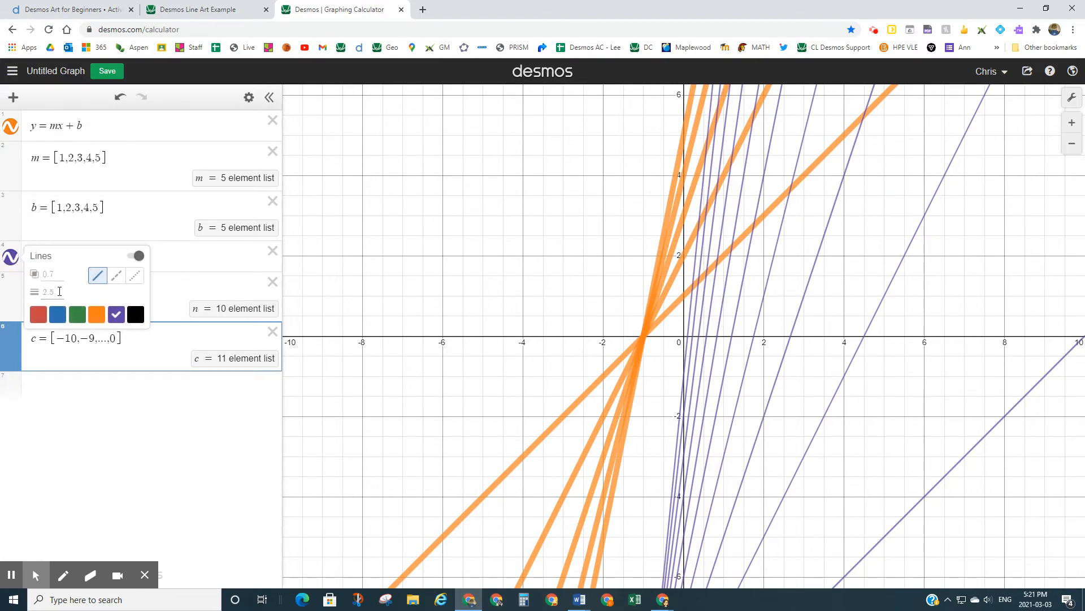
text(10)
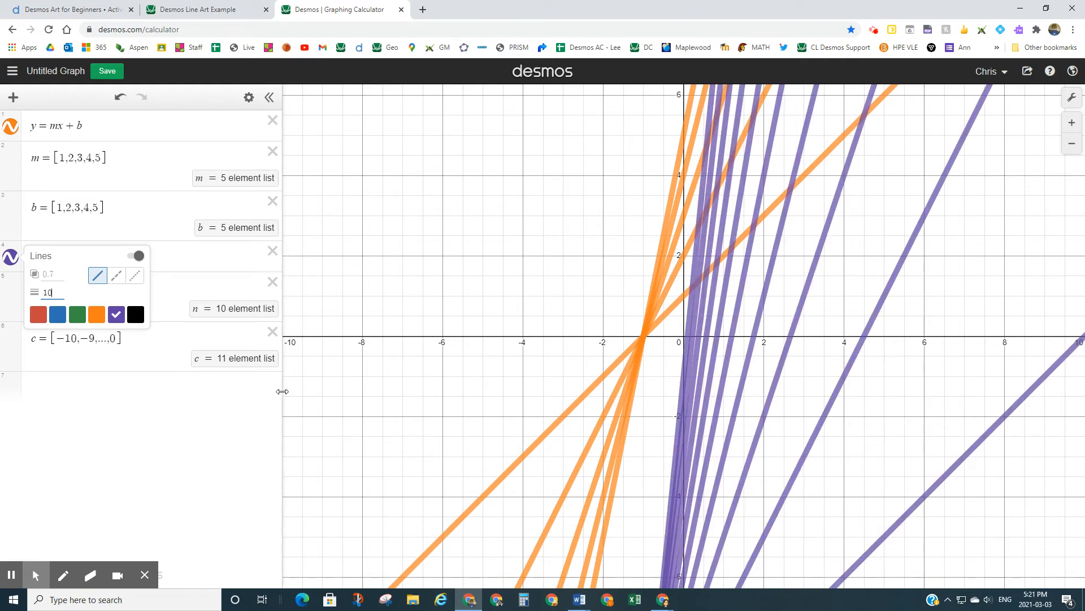
Add the equation y = −1/2x + 1 as a new expression and colour its line green.
click(194, 396)
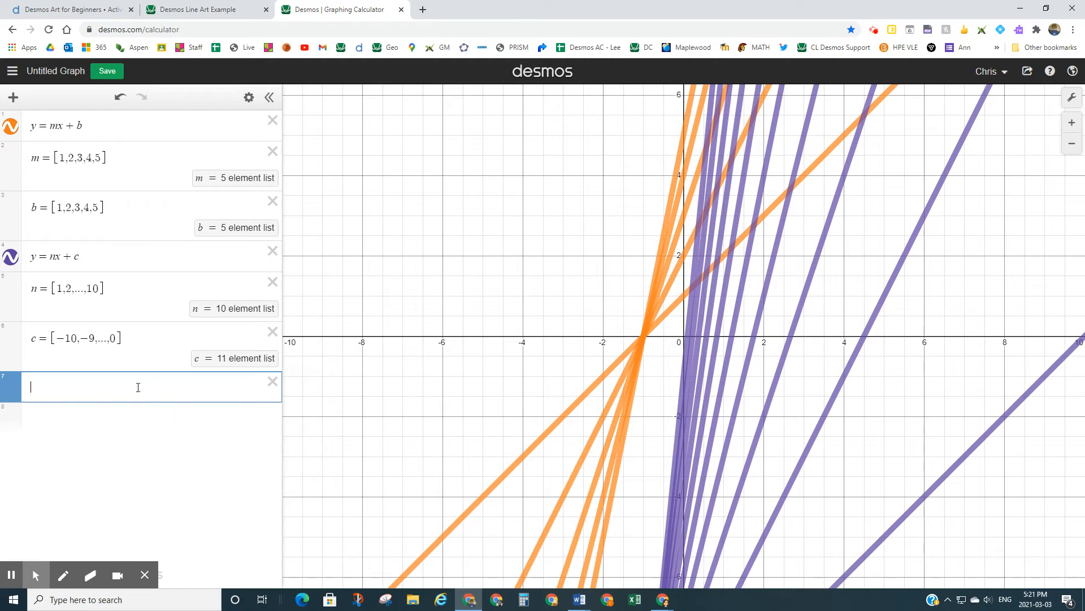
text(y=-1/2)
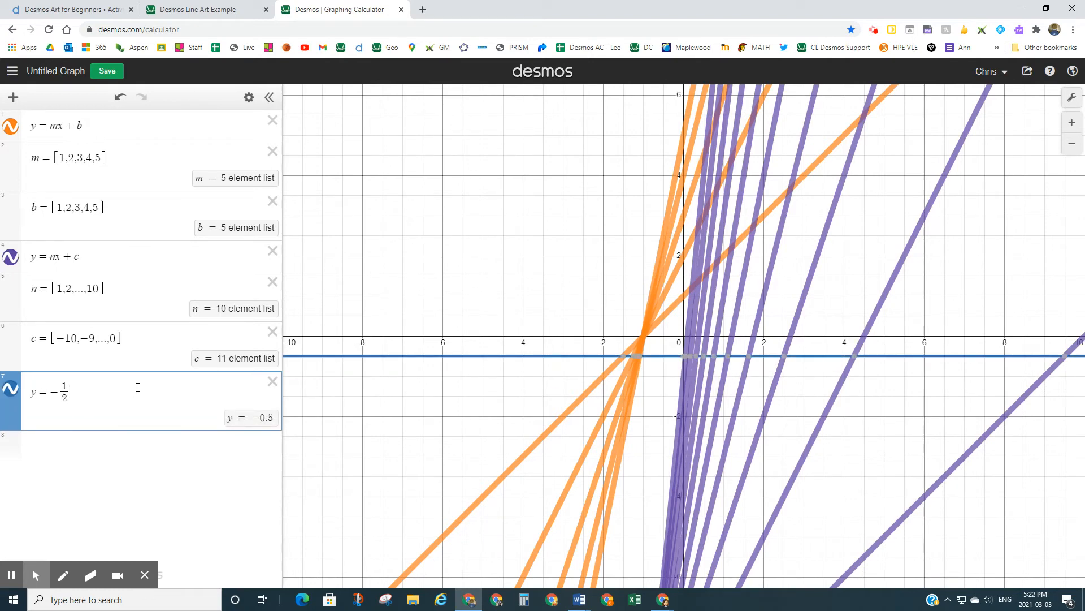
text(x+1)
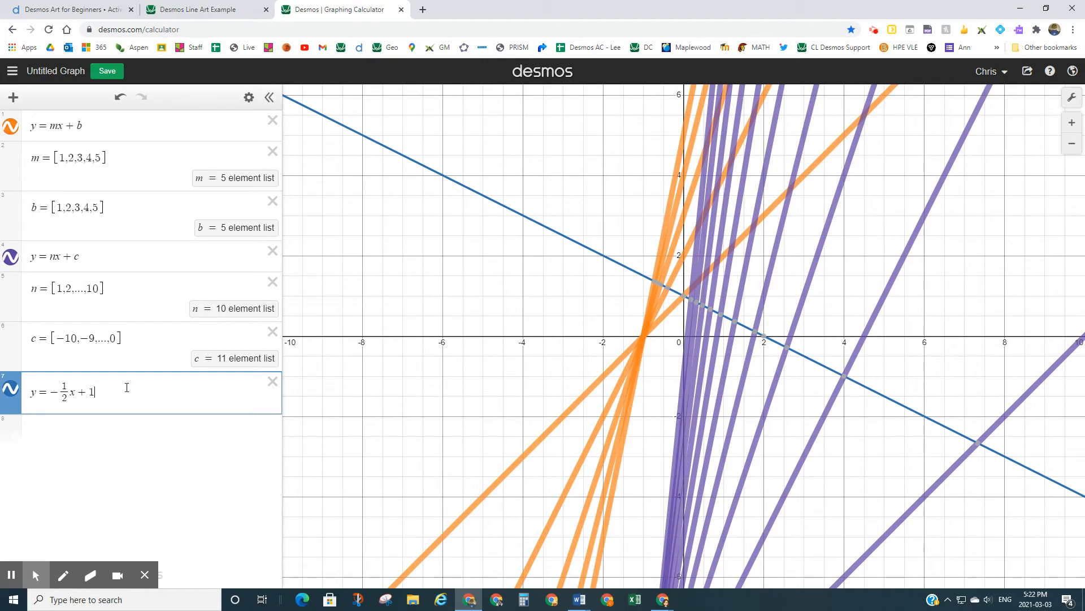
click(11, 389)
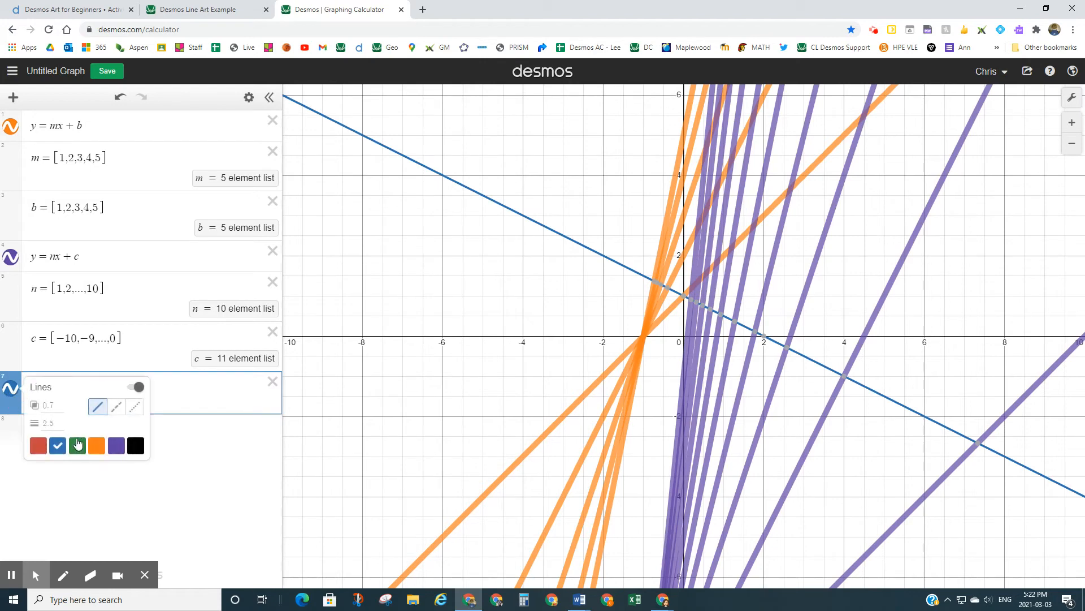
click(78, 445)
click(189, 387)
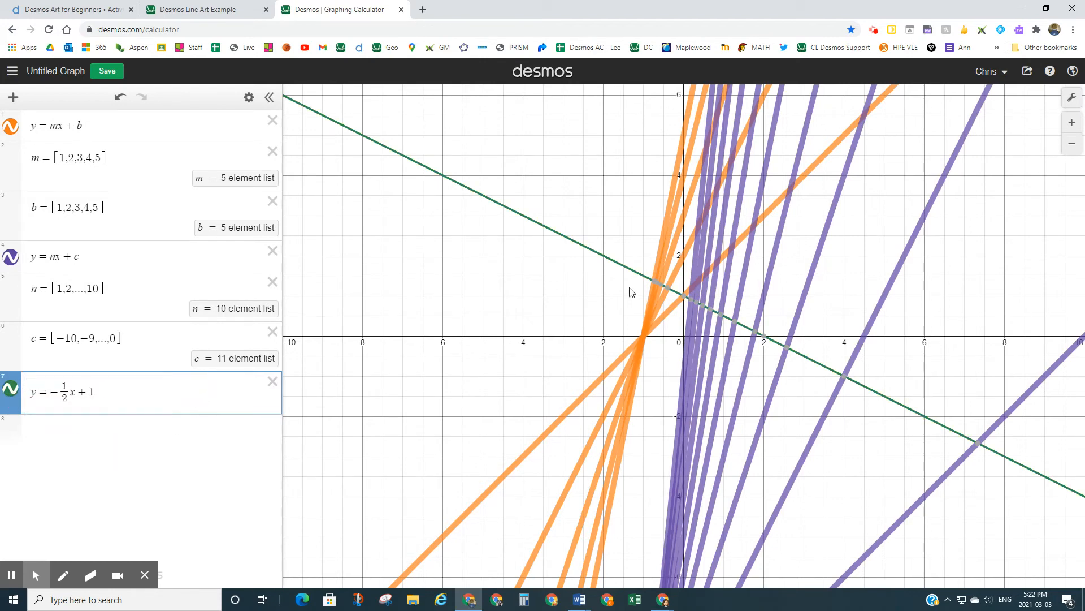
Set the line thickness of y = −1/2x + 1 to 25.
click(13, 389)
click(61, 424)
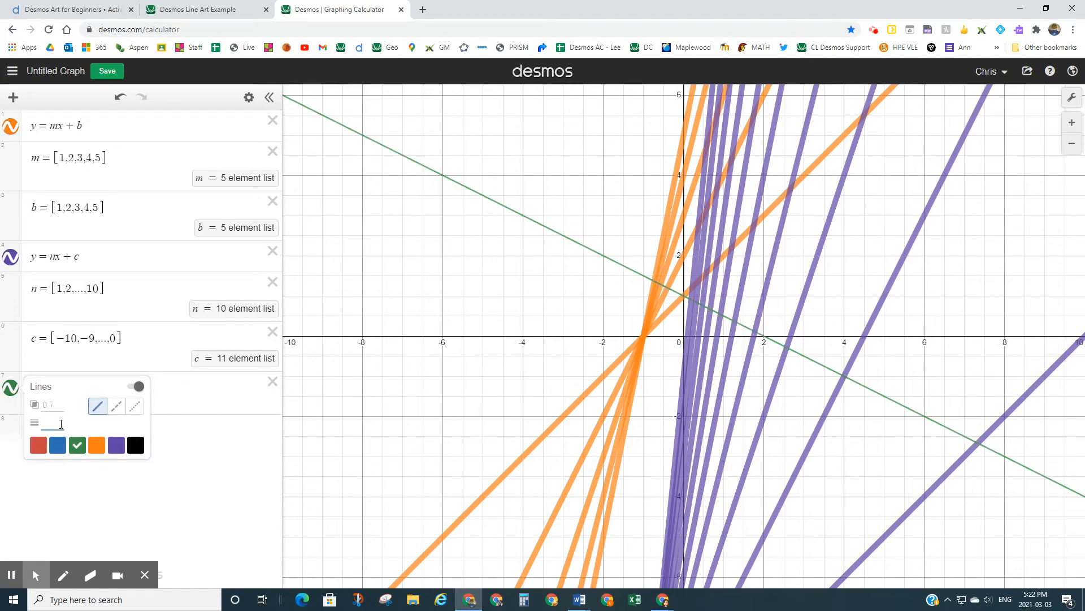
text(25)
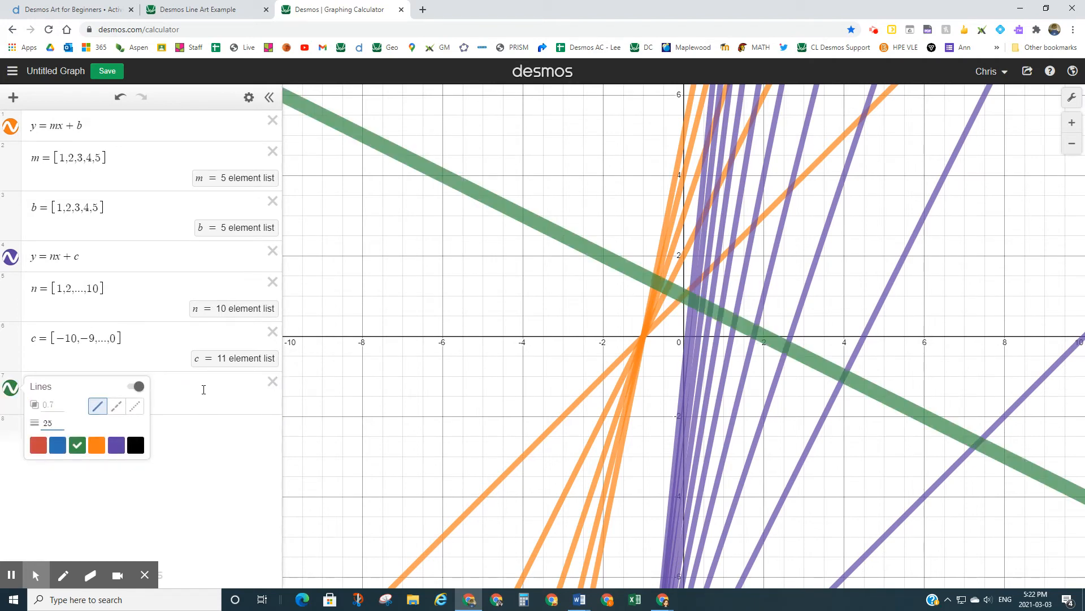
click(204, 423)
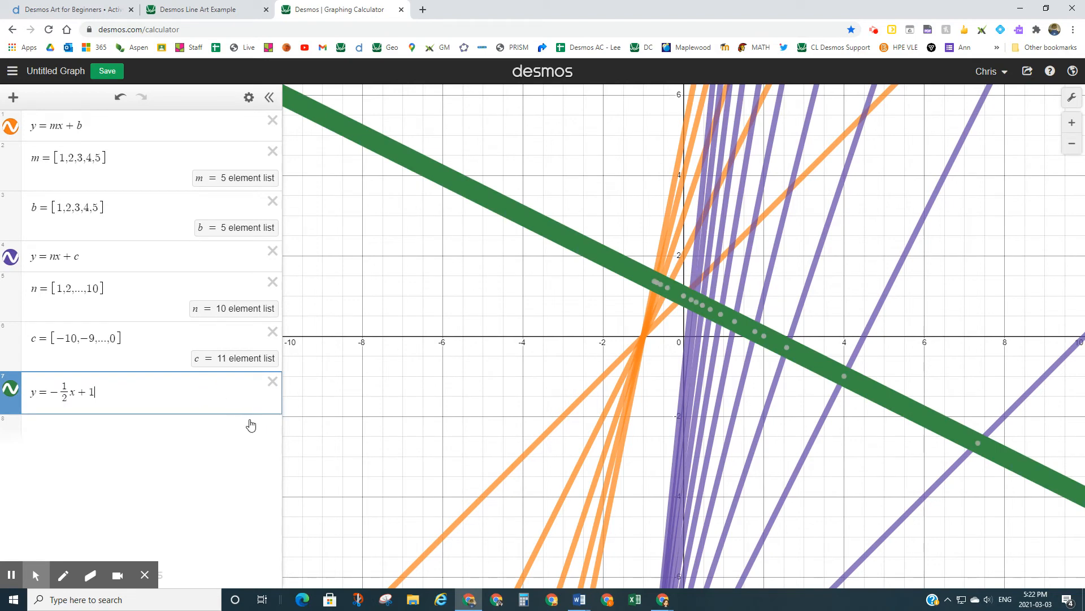
click(341, 421)
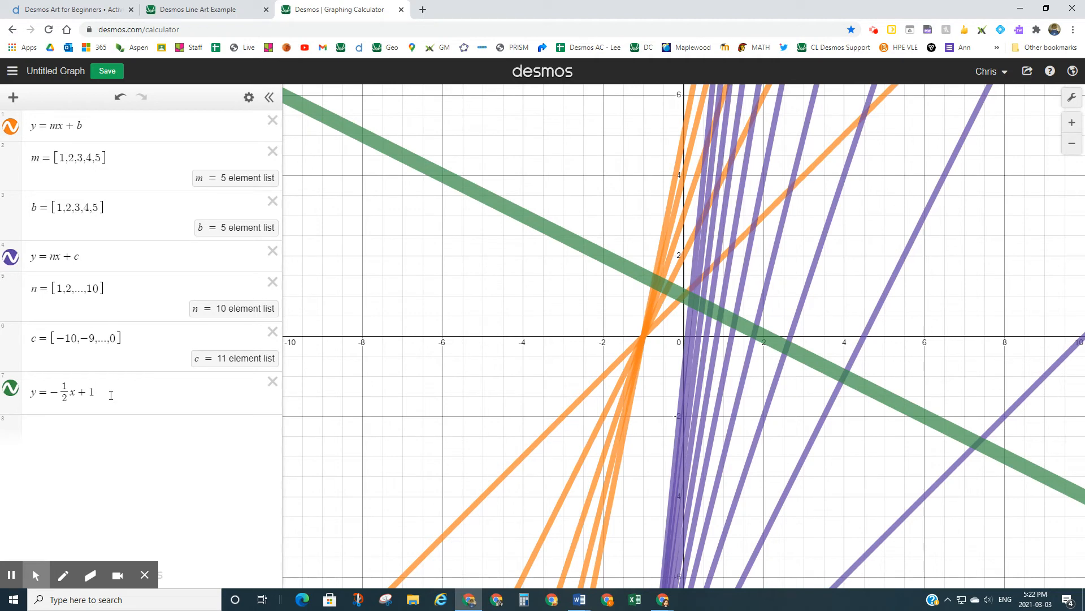
click(111, 395)
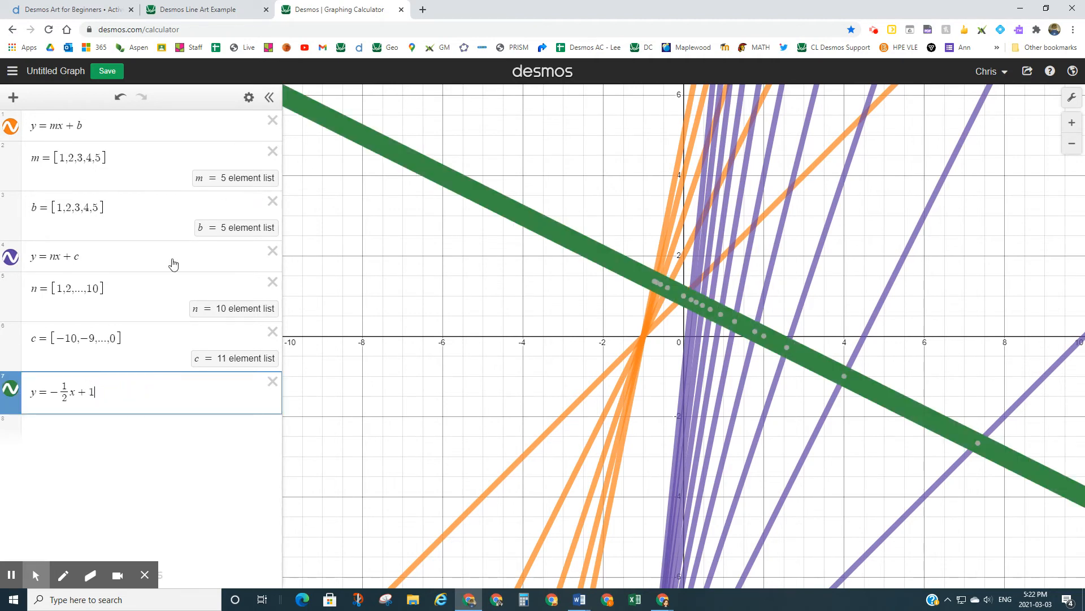
Duplicate the y = −1/2x + 1 expression three times.
click(251, 99)
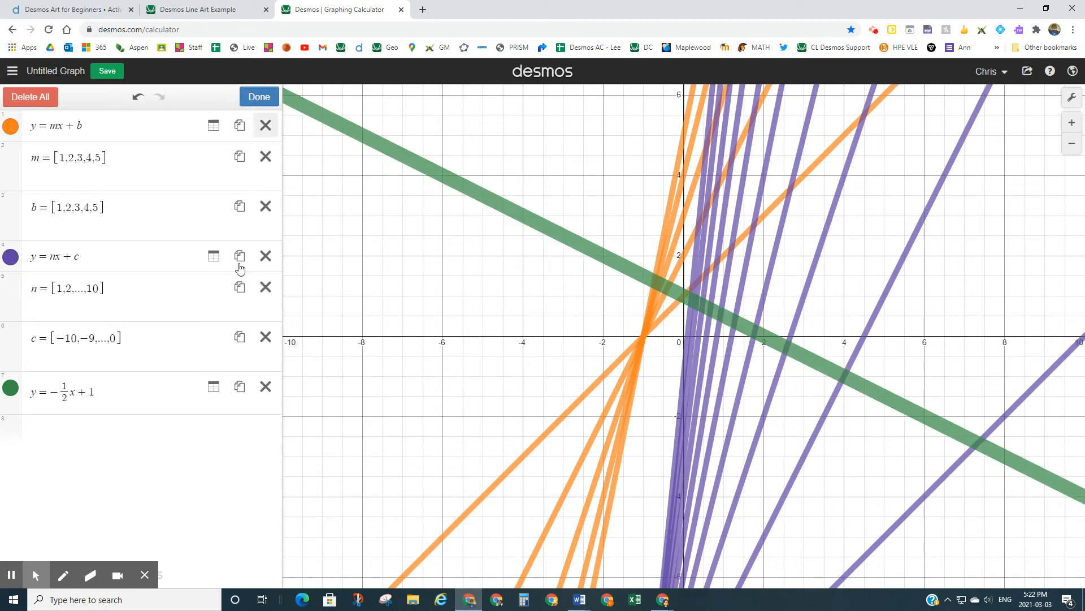
click(240, 389)
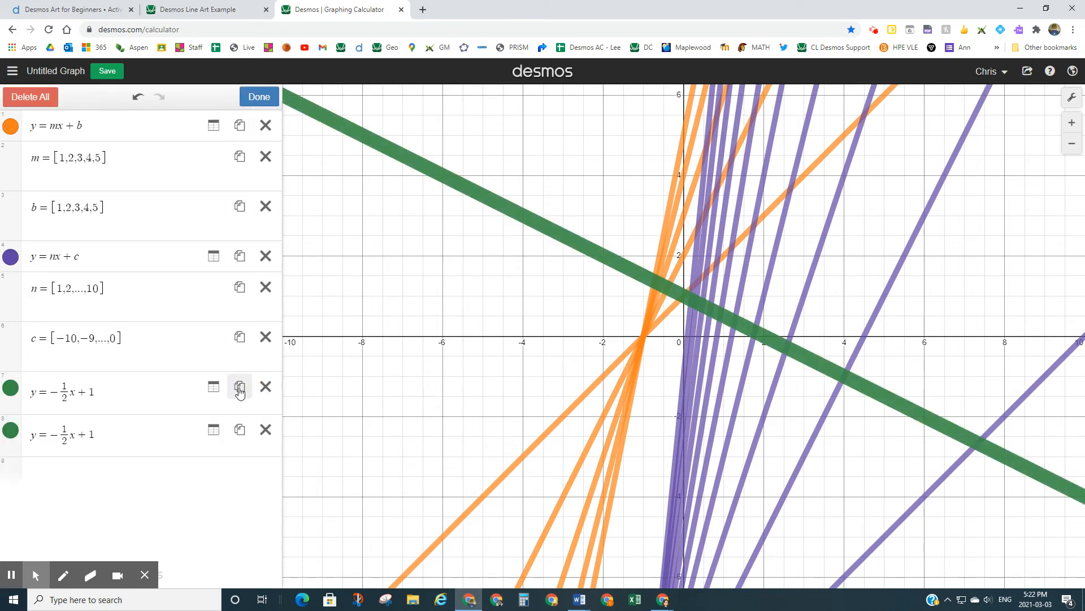
click(240, 389)
click(240, 389)
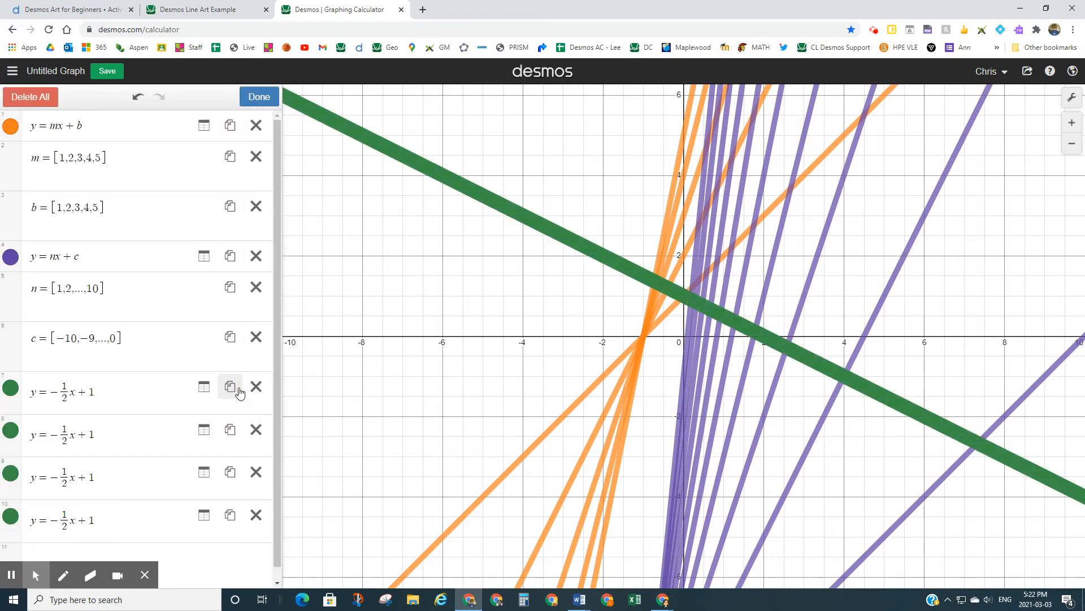
Try a y-intercept of 2 in the first copy of the green line, and settle on 1.5.
click(121, 434)
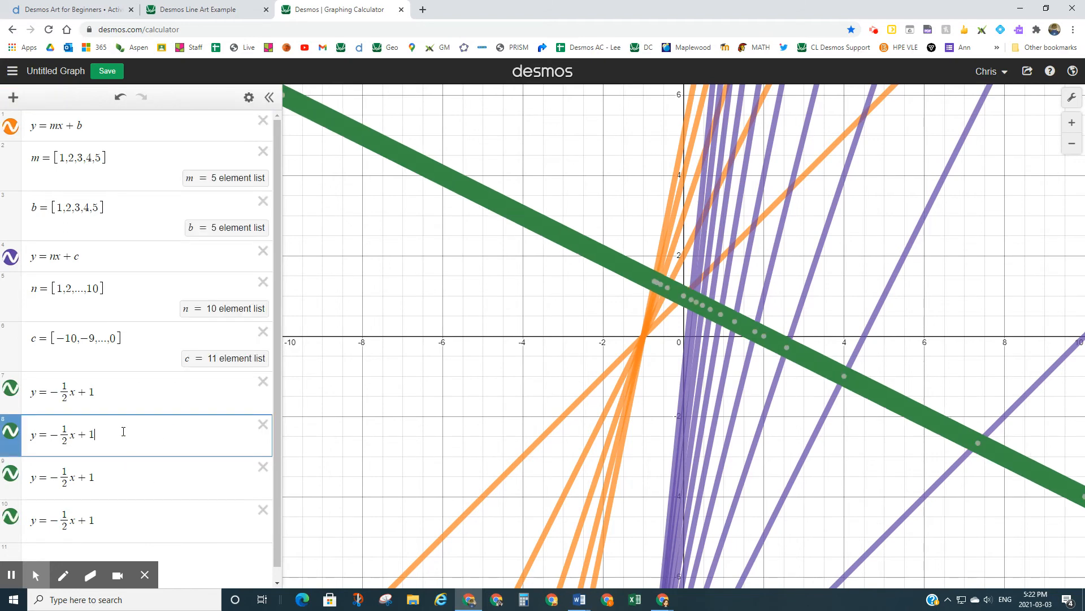
text(2)
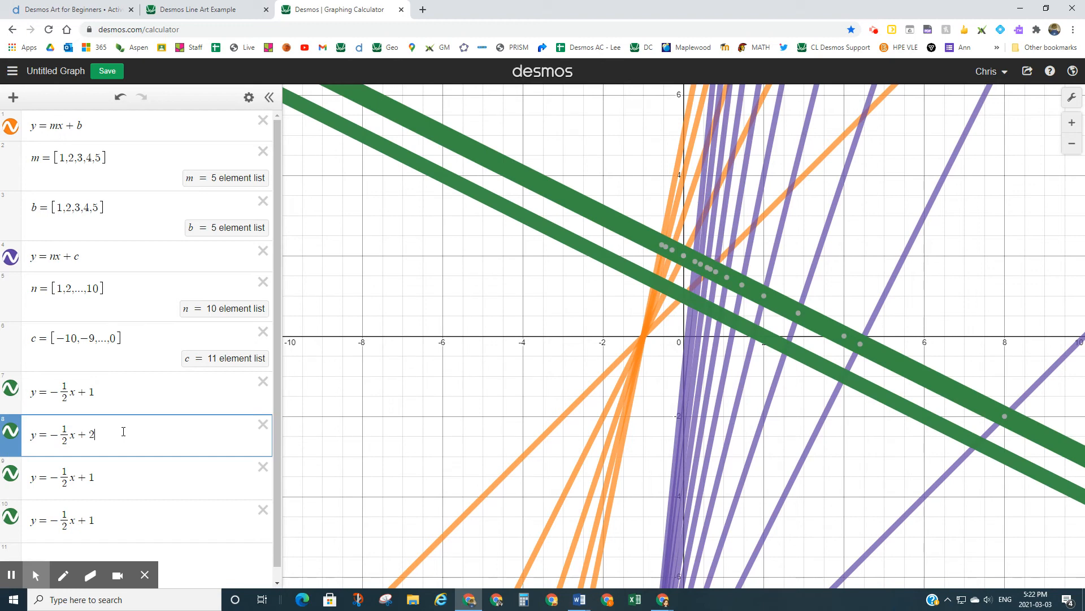
key(BackSpace)
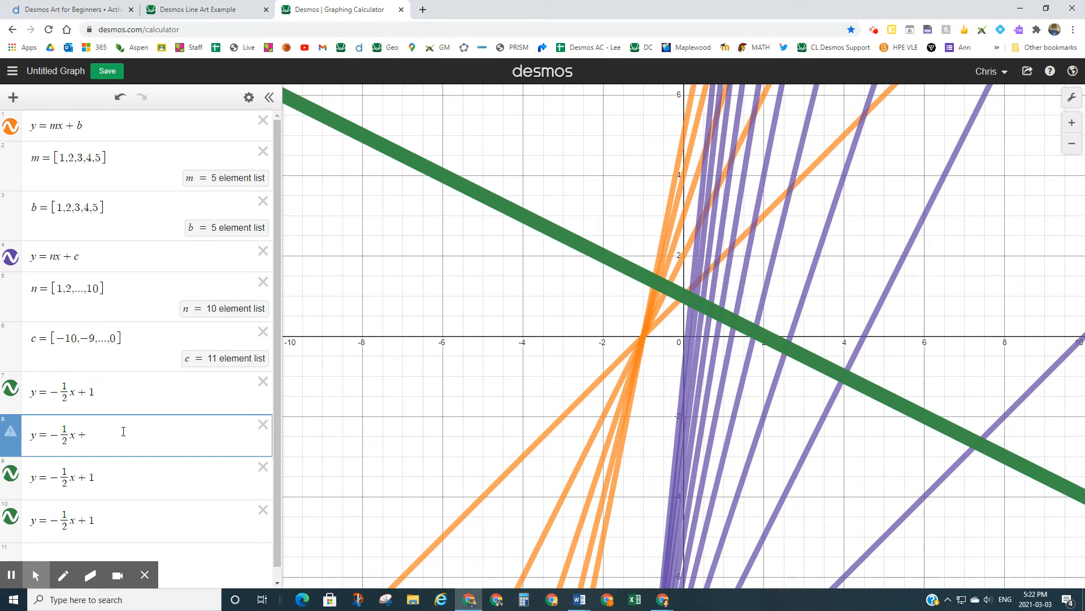
text(1)
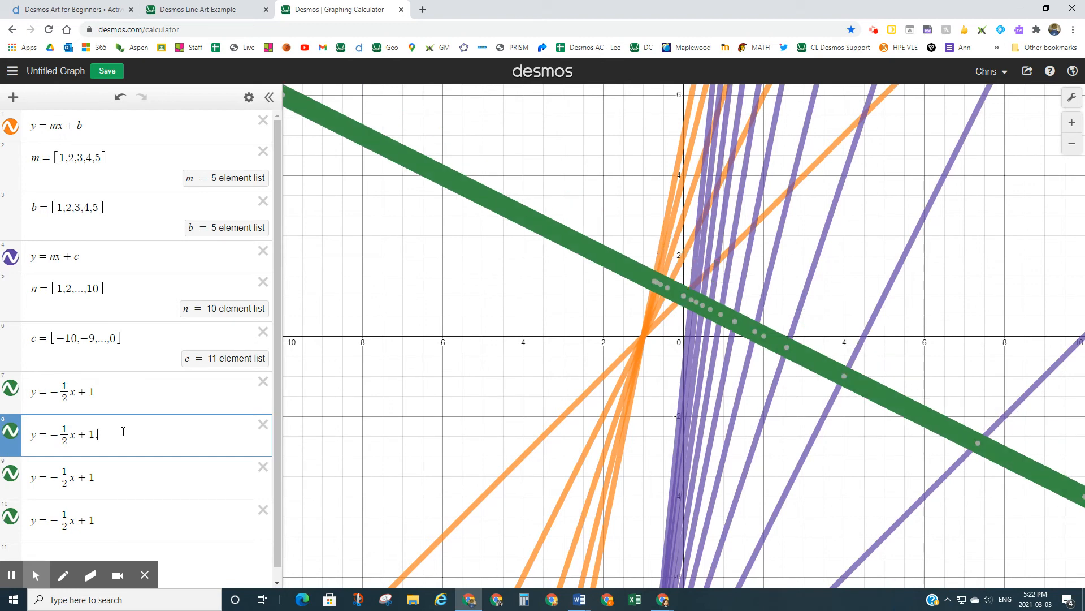
text(.5)
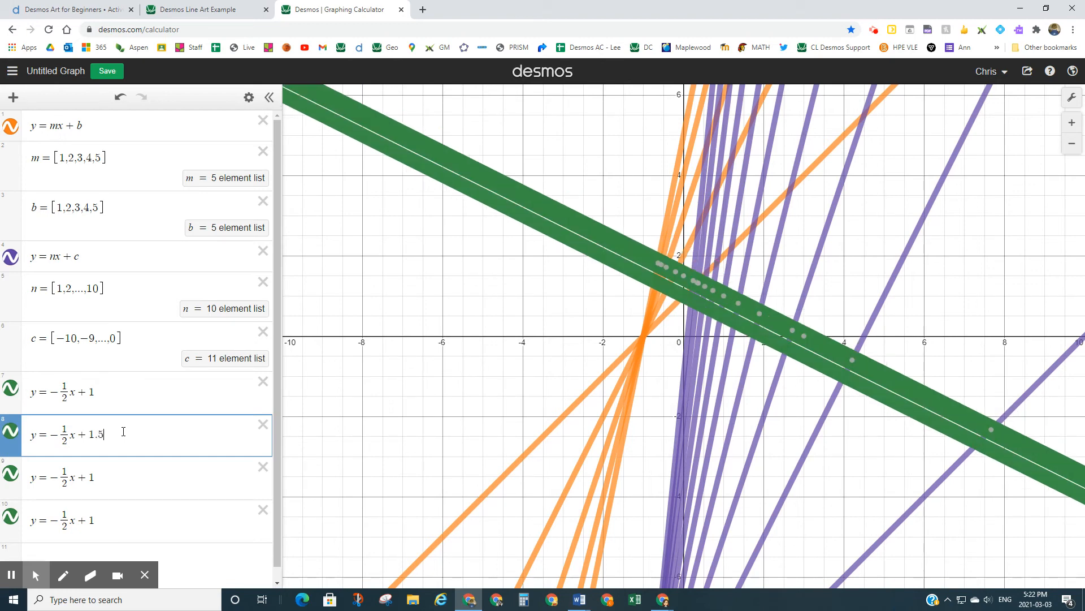
Change the y-intercepts of the remaining two green line copies to 2 and 2.5.
click(102, 495)
key(BackSpace)
text(2)
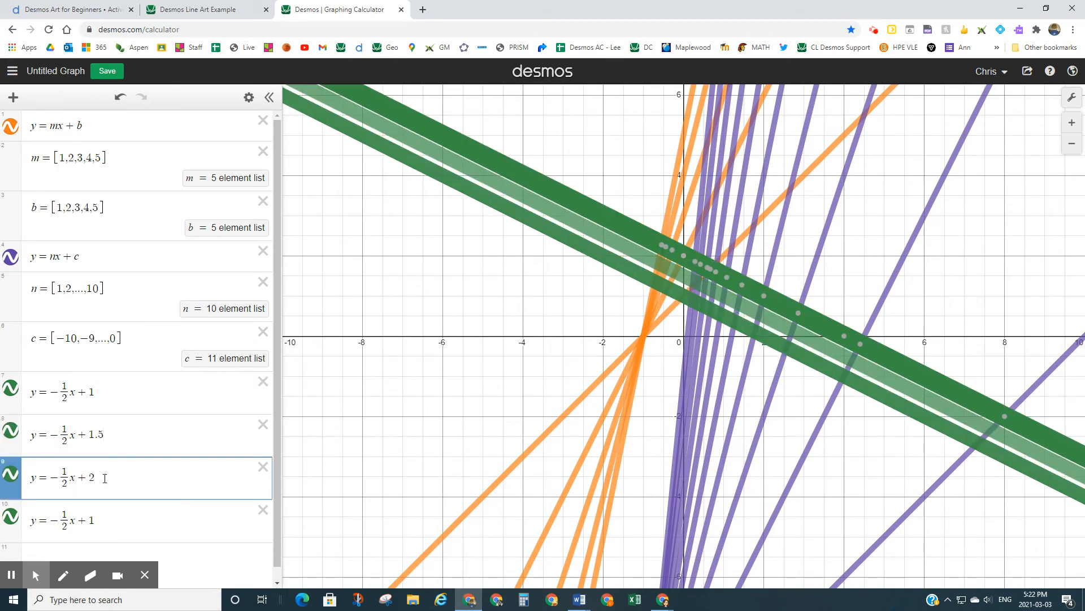
click(113, 516)
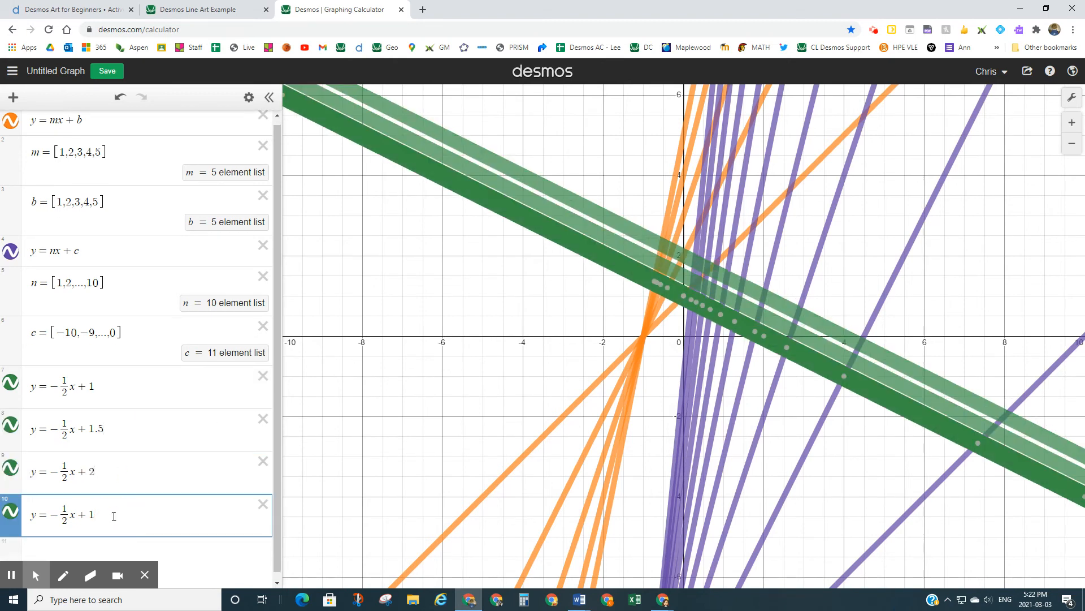
key(BackSpace)
text(2.5)
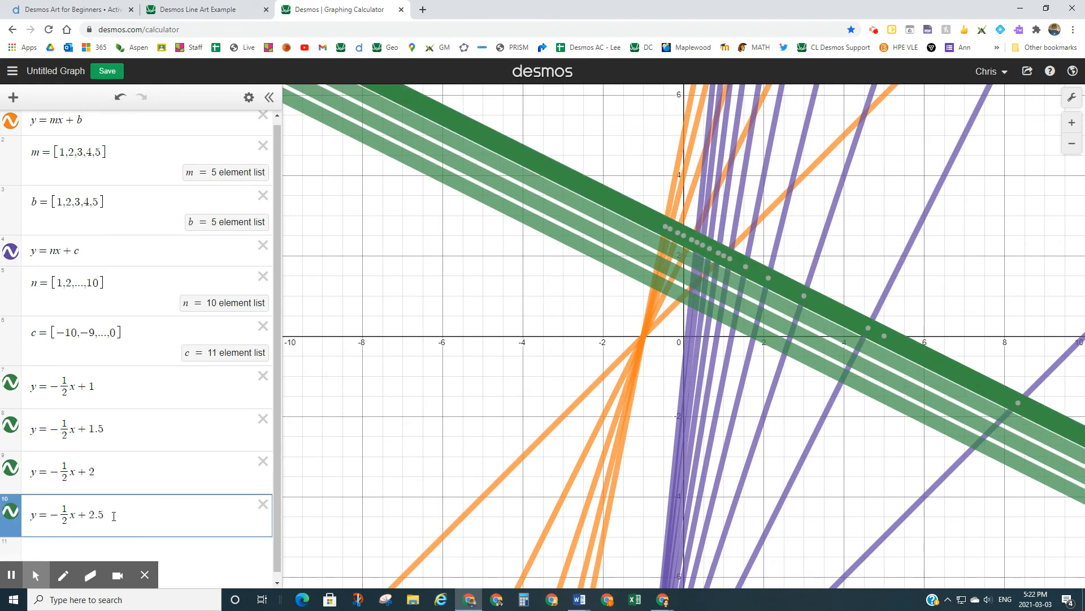
click(164, 544)
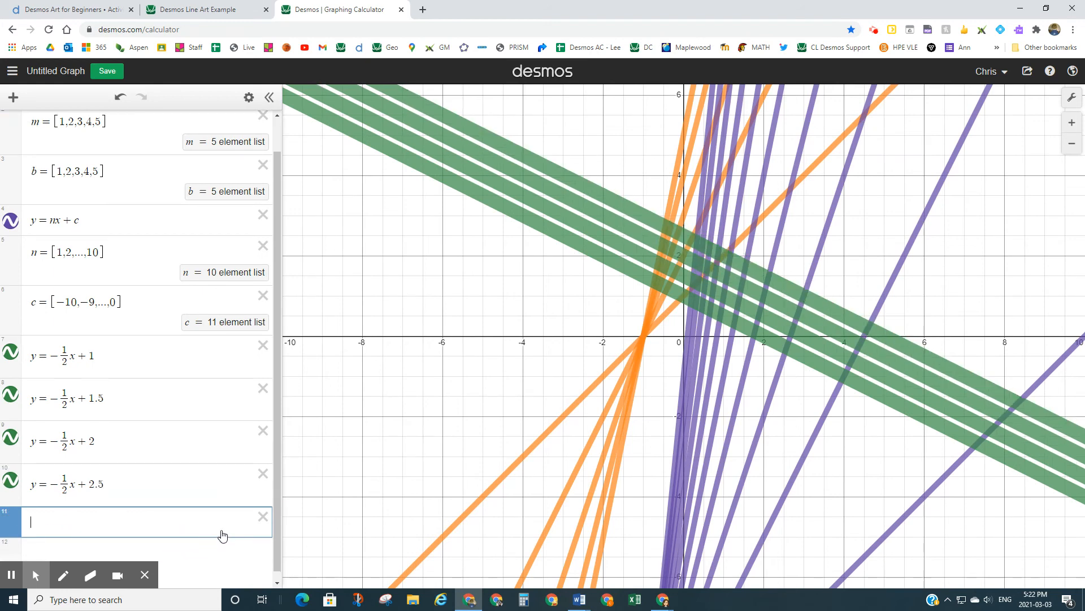
Save the graph, and save a duplicate titled with the author's first name followed by "Line".
click(104, 75)
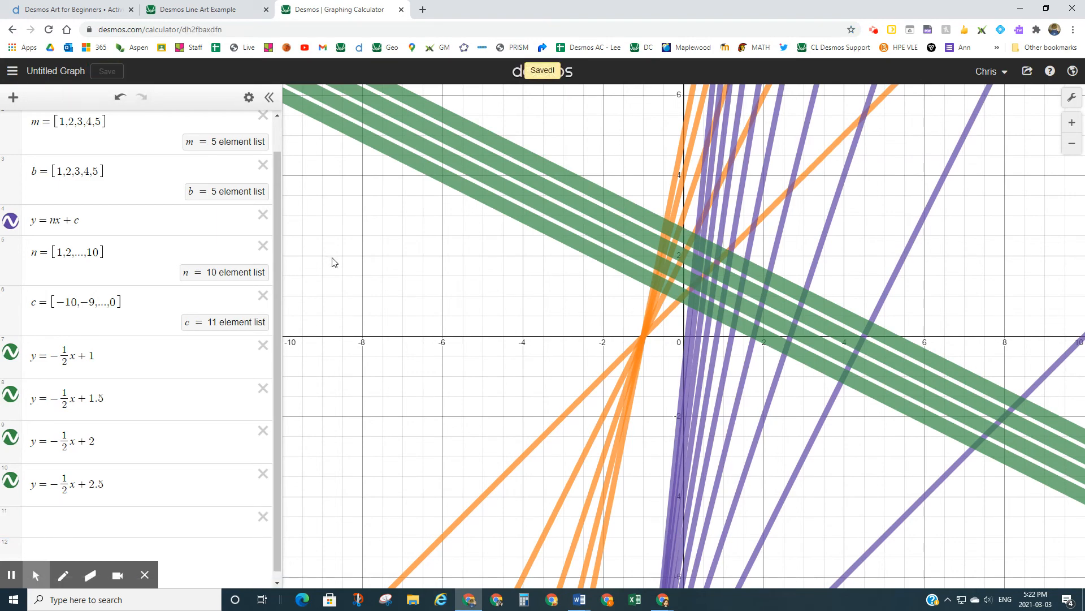
click(54, 72)
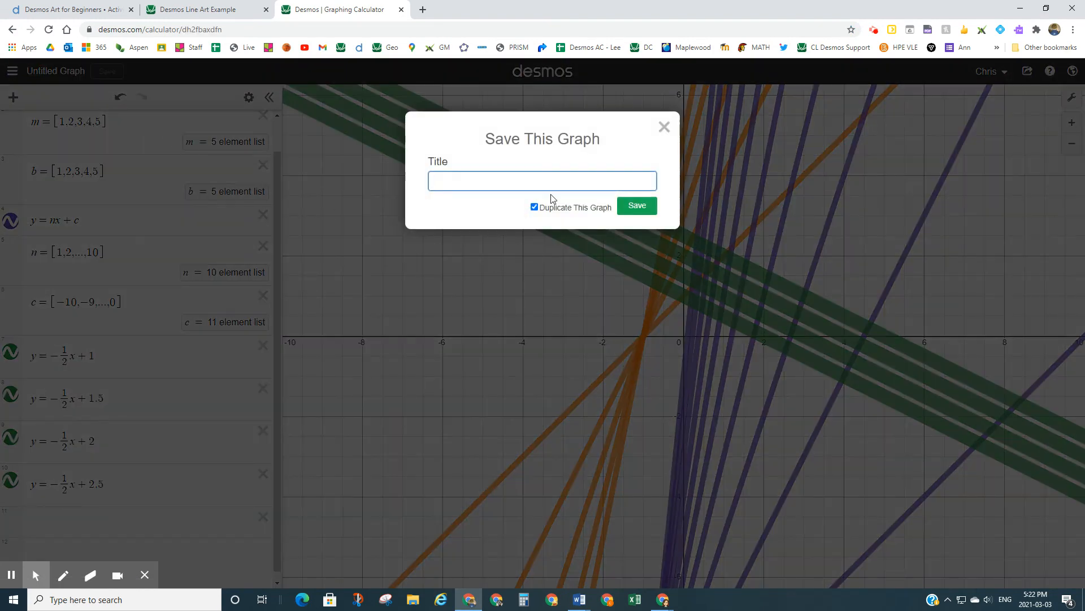
text(Chris)
text( lin)
text(Line)
click(637, 206)
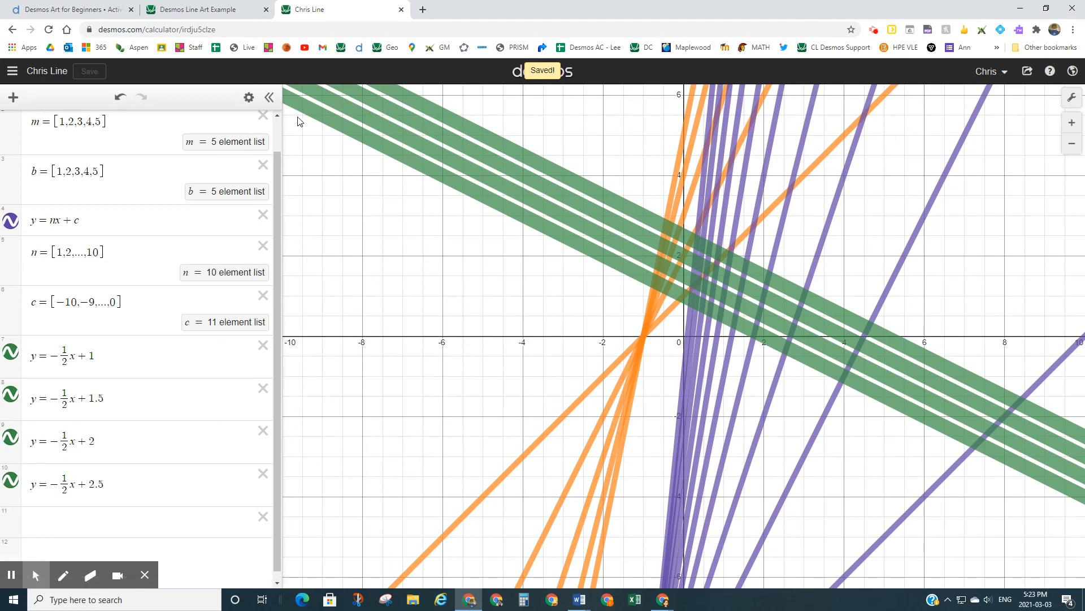
Hide the expression list and turn off the grid in the graph settings.
click(271, 99)
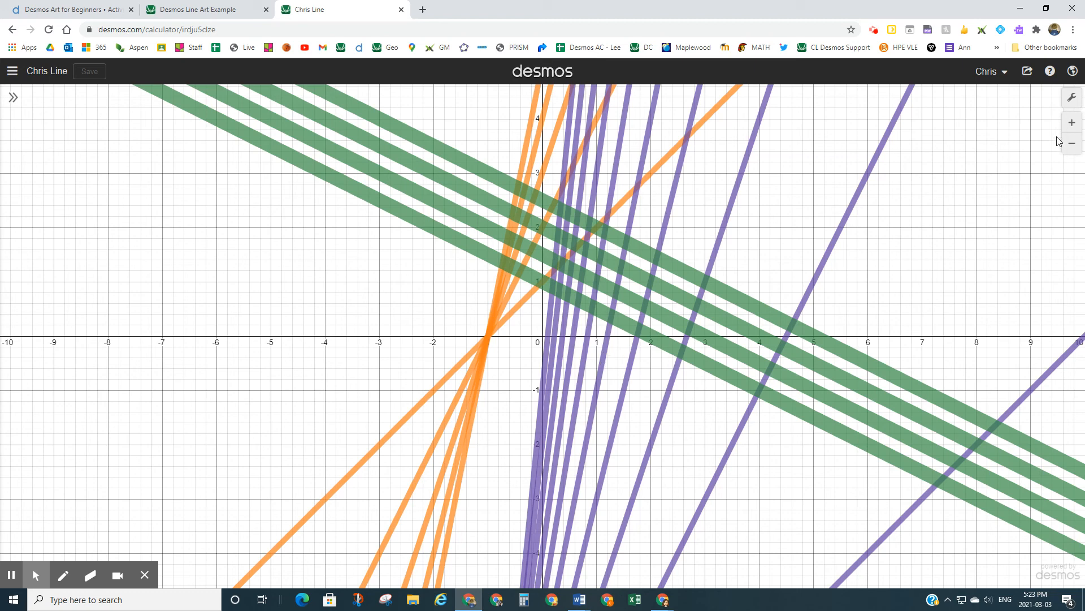
click(1073, 101)
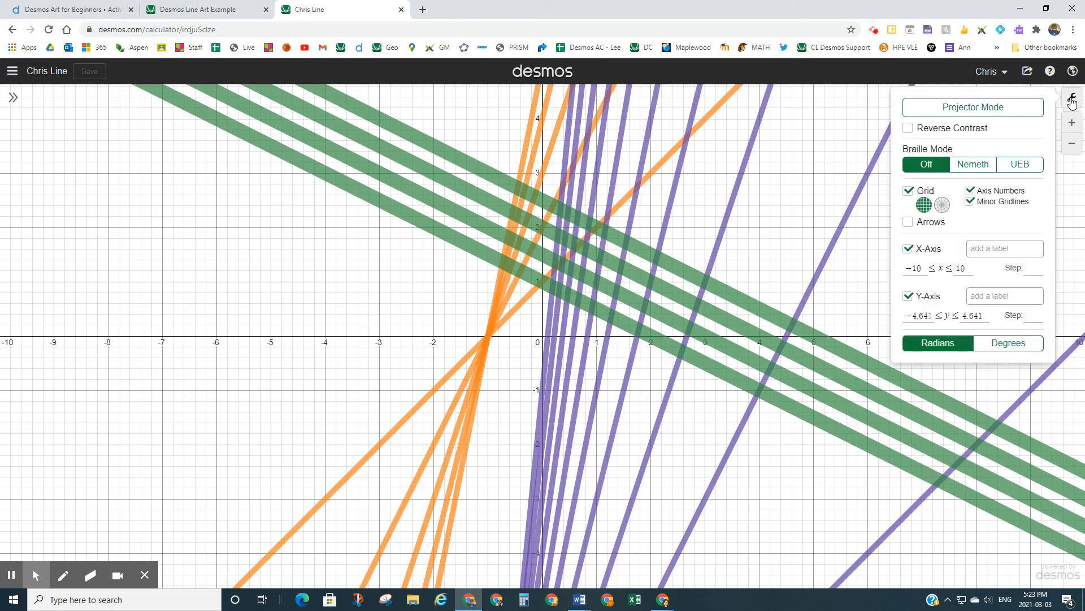
click(908, 190)
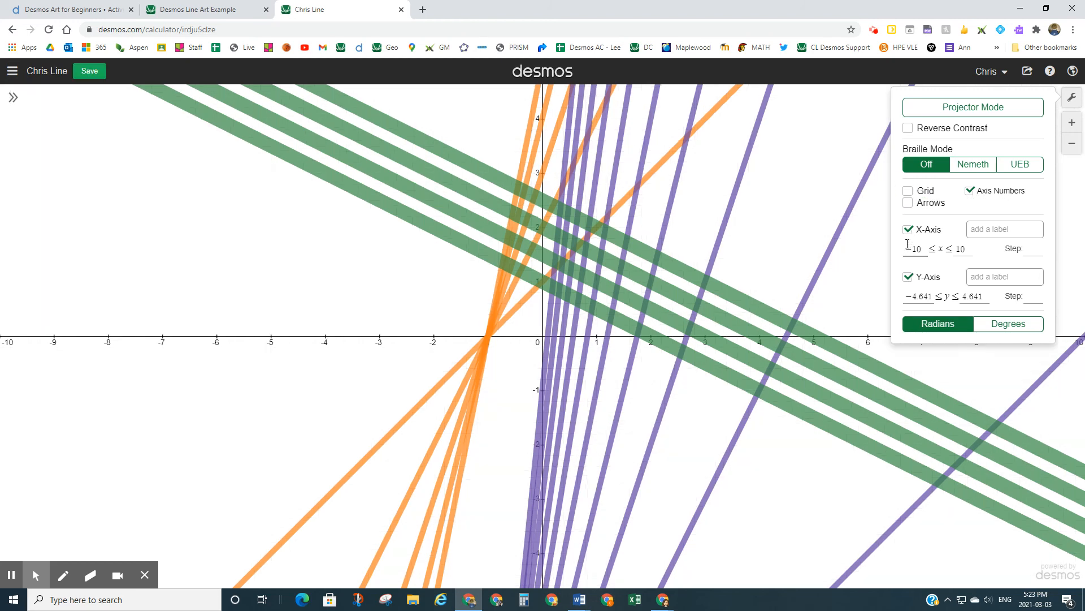
Hide the x-axis and the y-axis of the graph and close the graph settings.
click(908, 229)
click(908, 277)
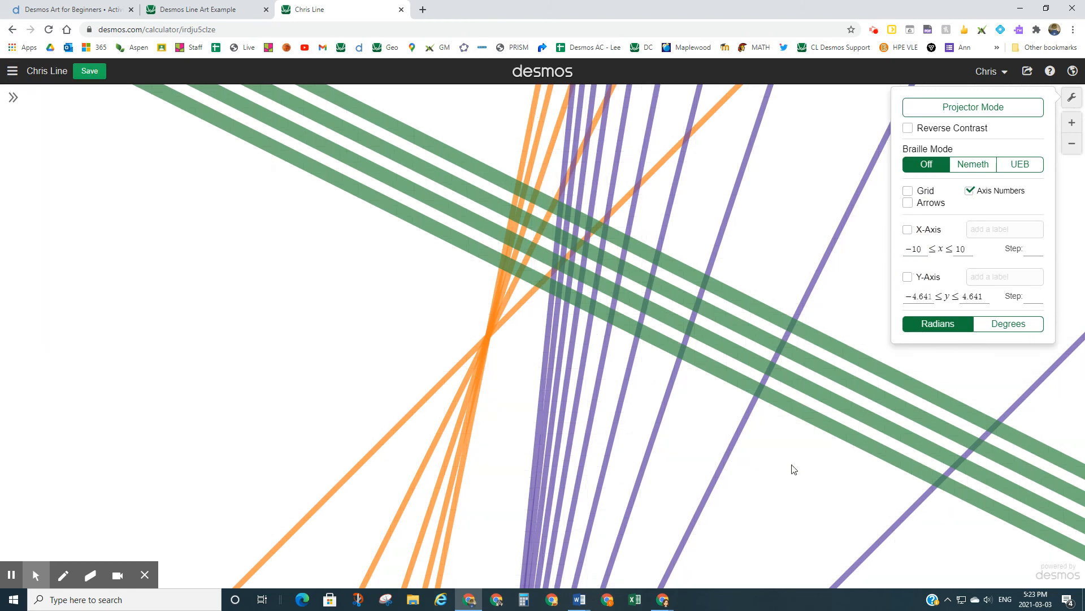
click(784, 477)
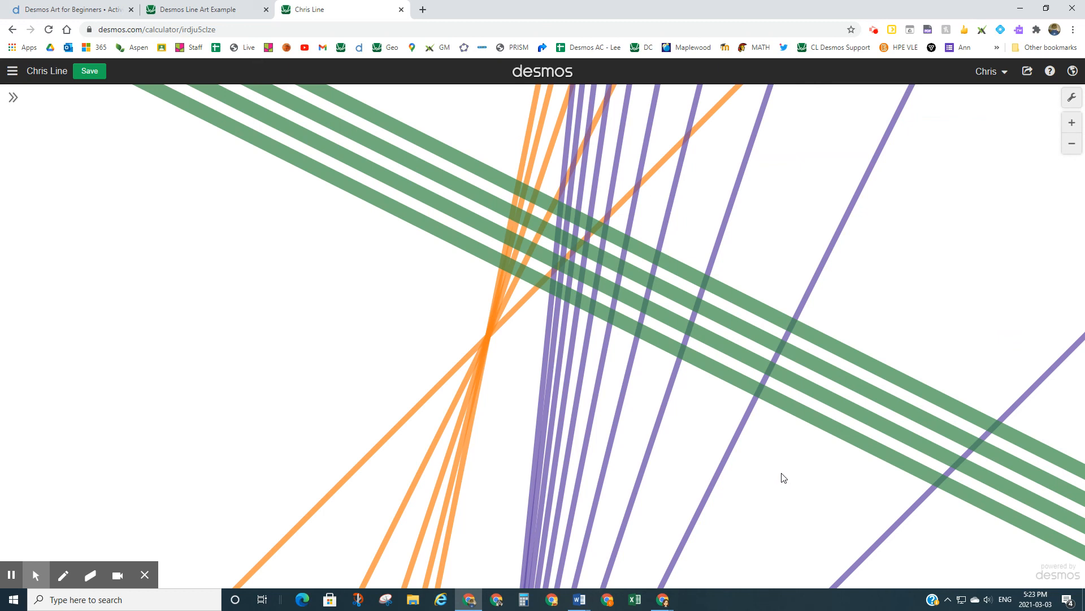
Turn on Reverse Contrast for the line art graph, and switch to the Desmos Line Art Example graph.
click(1072, 97)
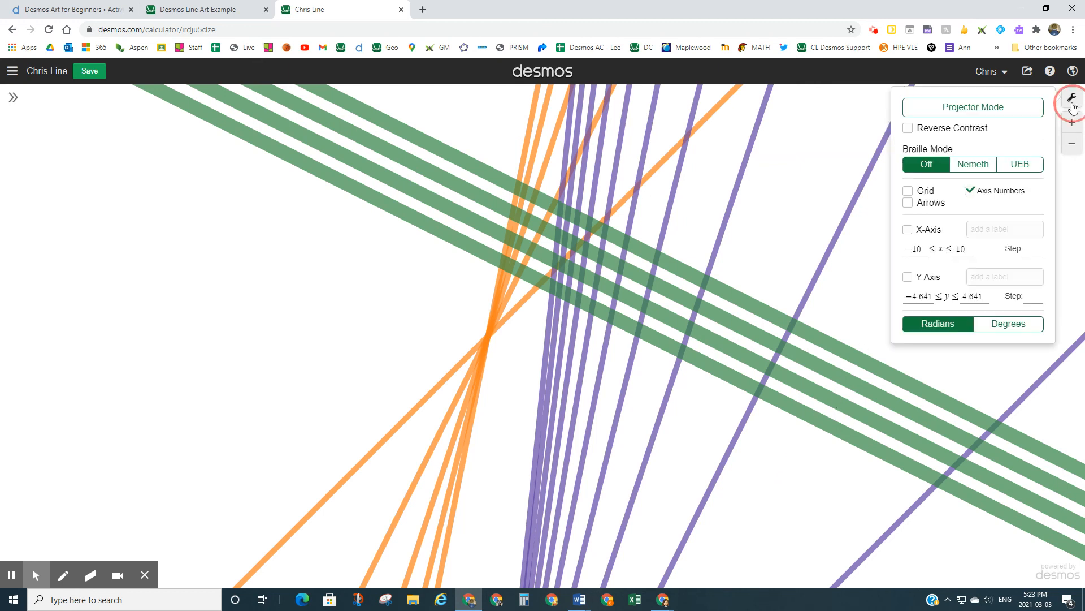
click(908, 128)
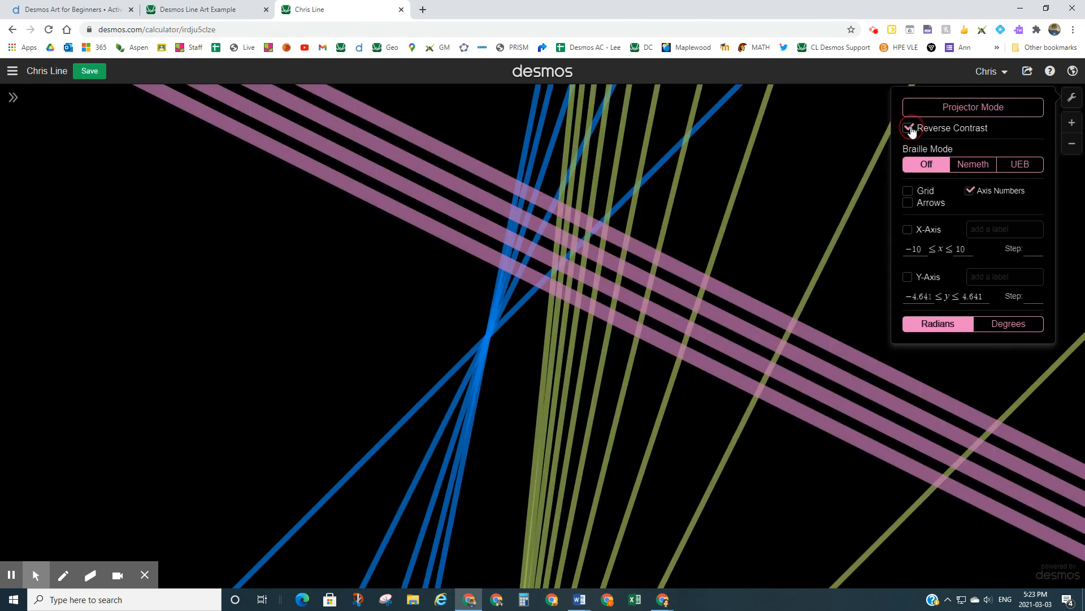
click(766, 526)
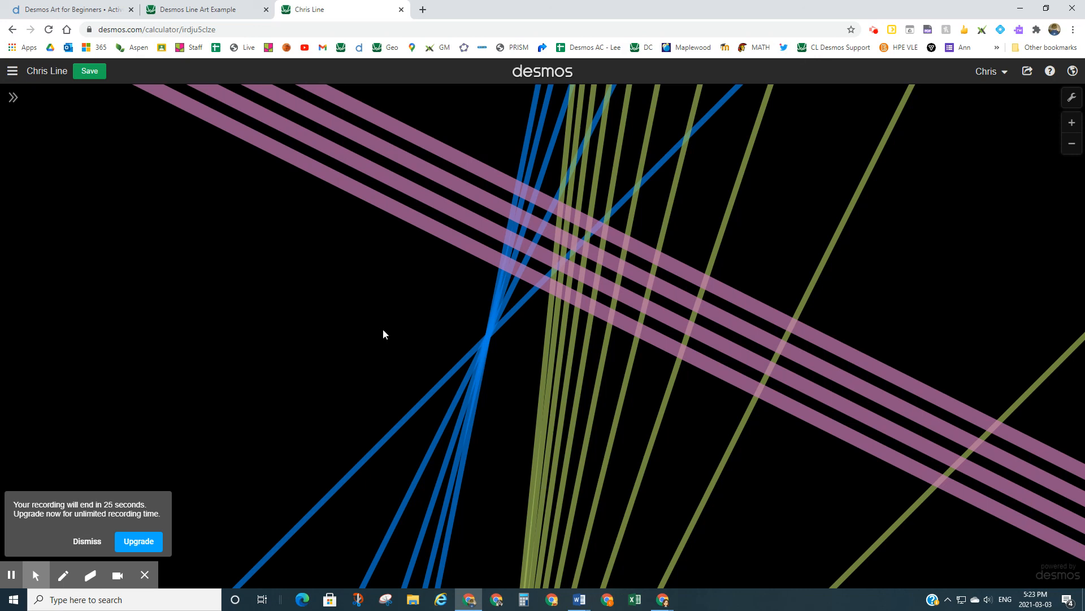
click(231, 13)
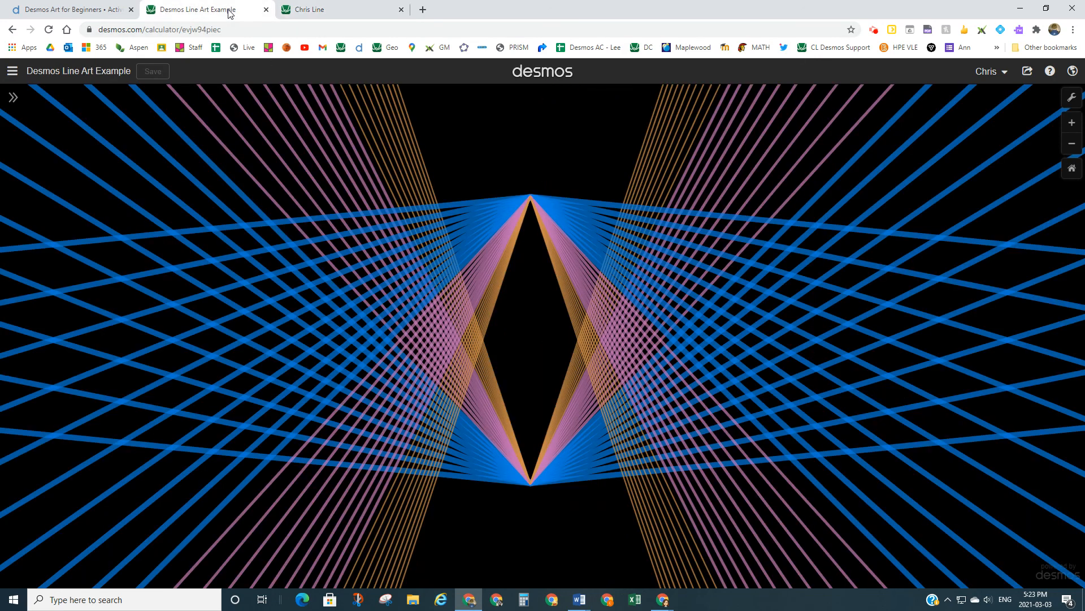